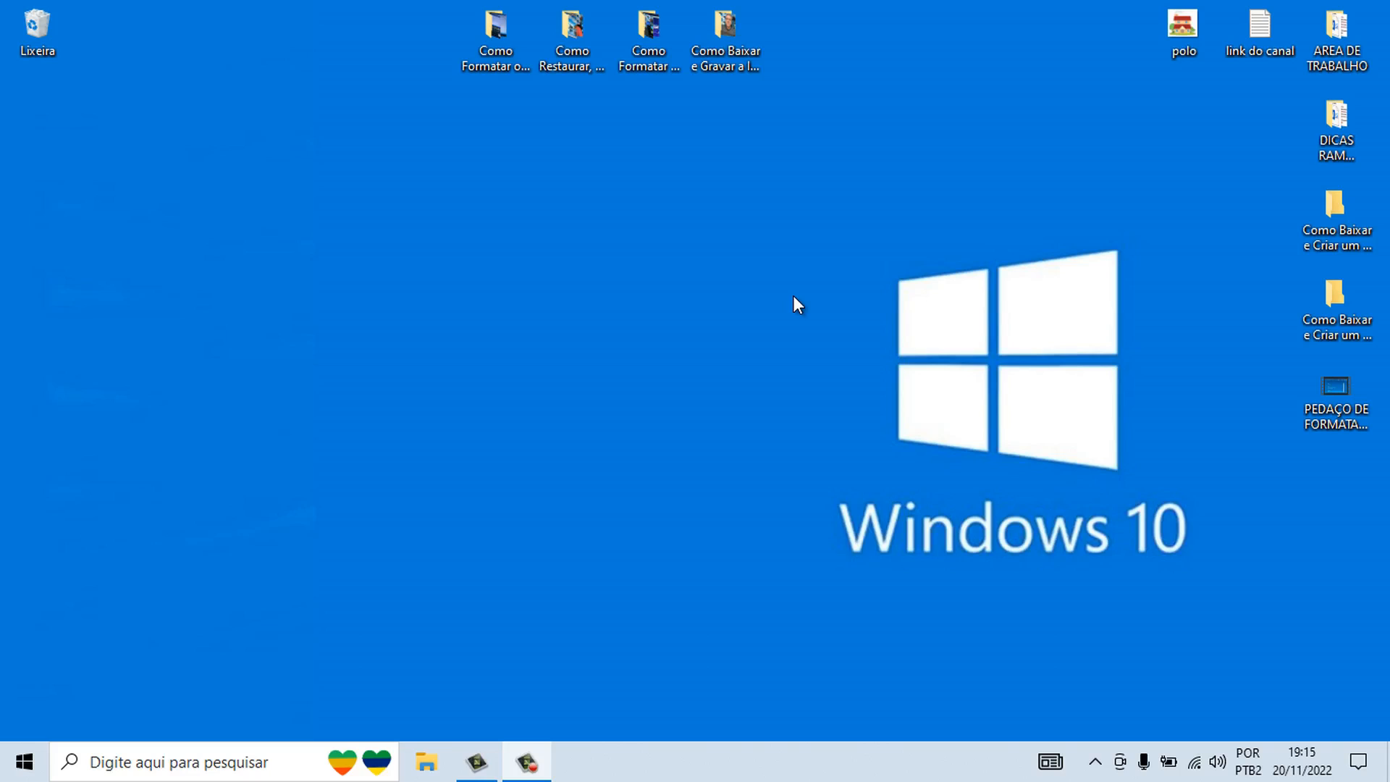
- Open Google Chrome and search Google for "baixar windows 10"
click(24, 760)
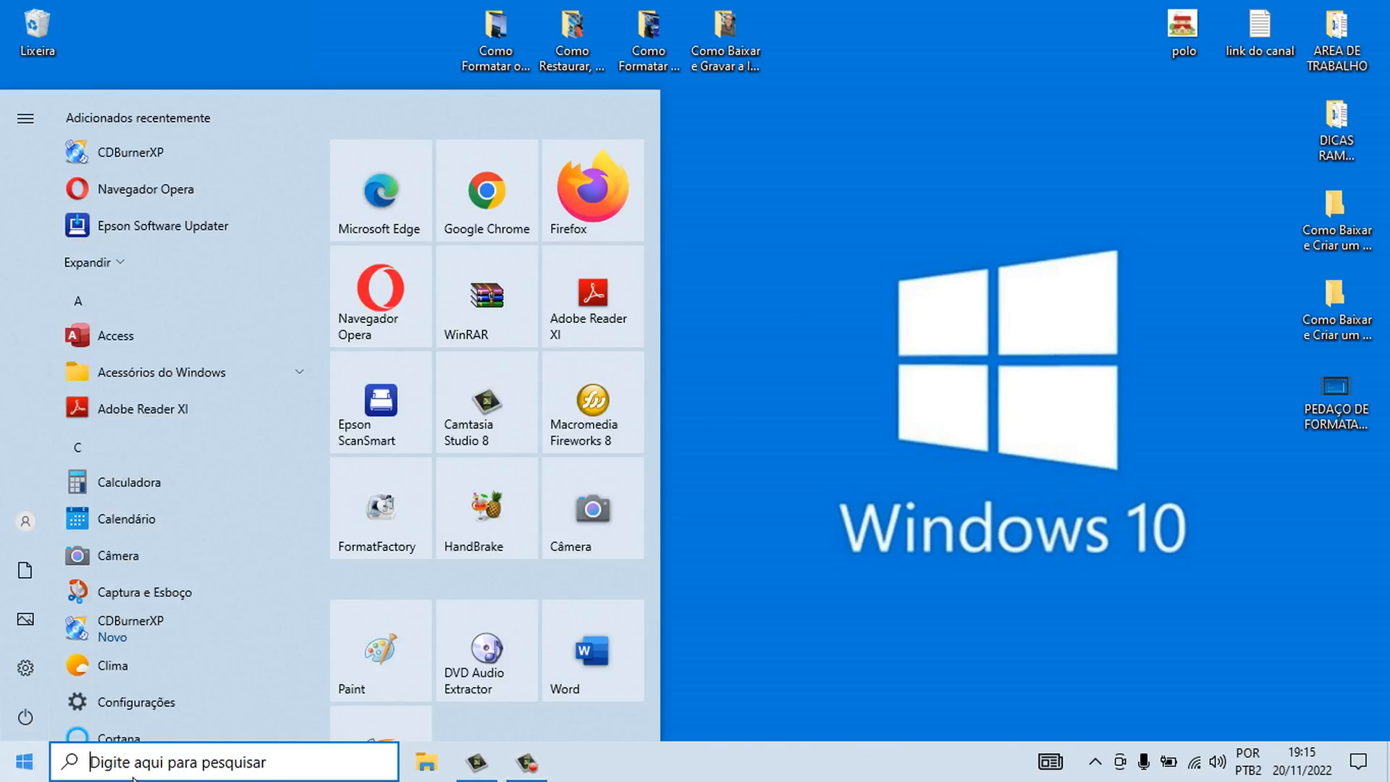
click(526, 201)
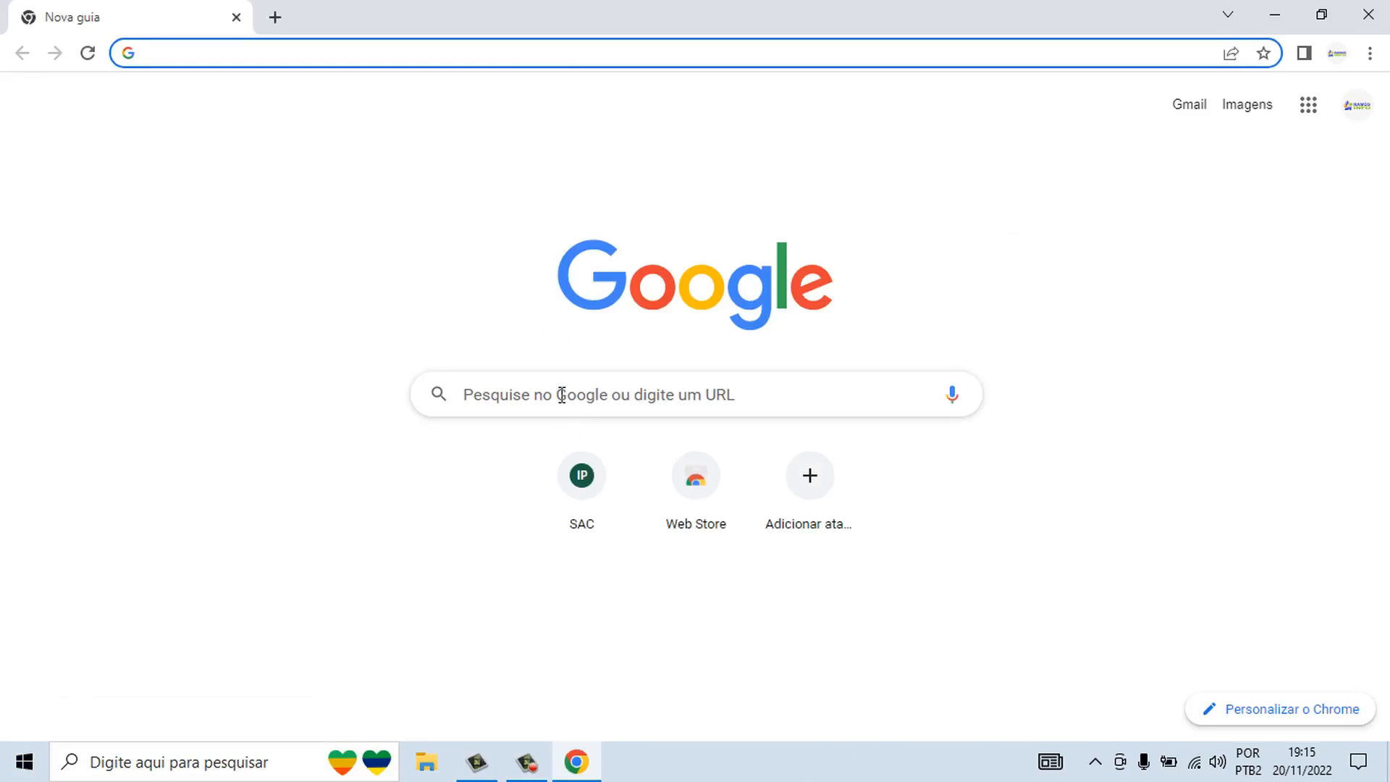
click(561, 393)
text(baixar)
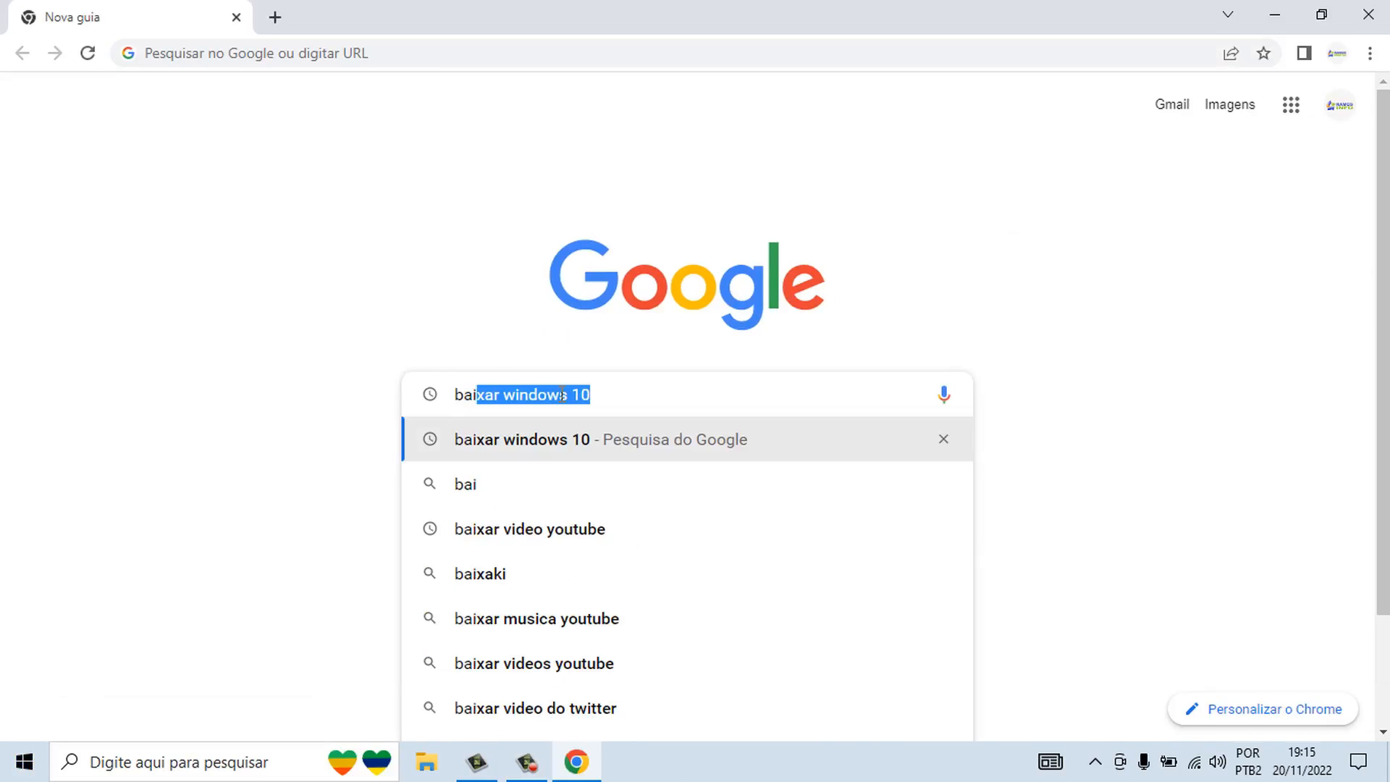
text( wind)
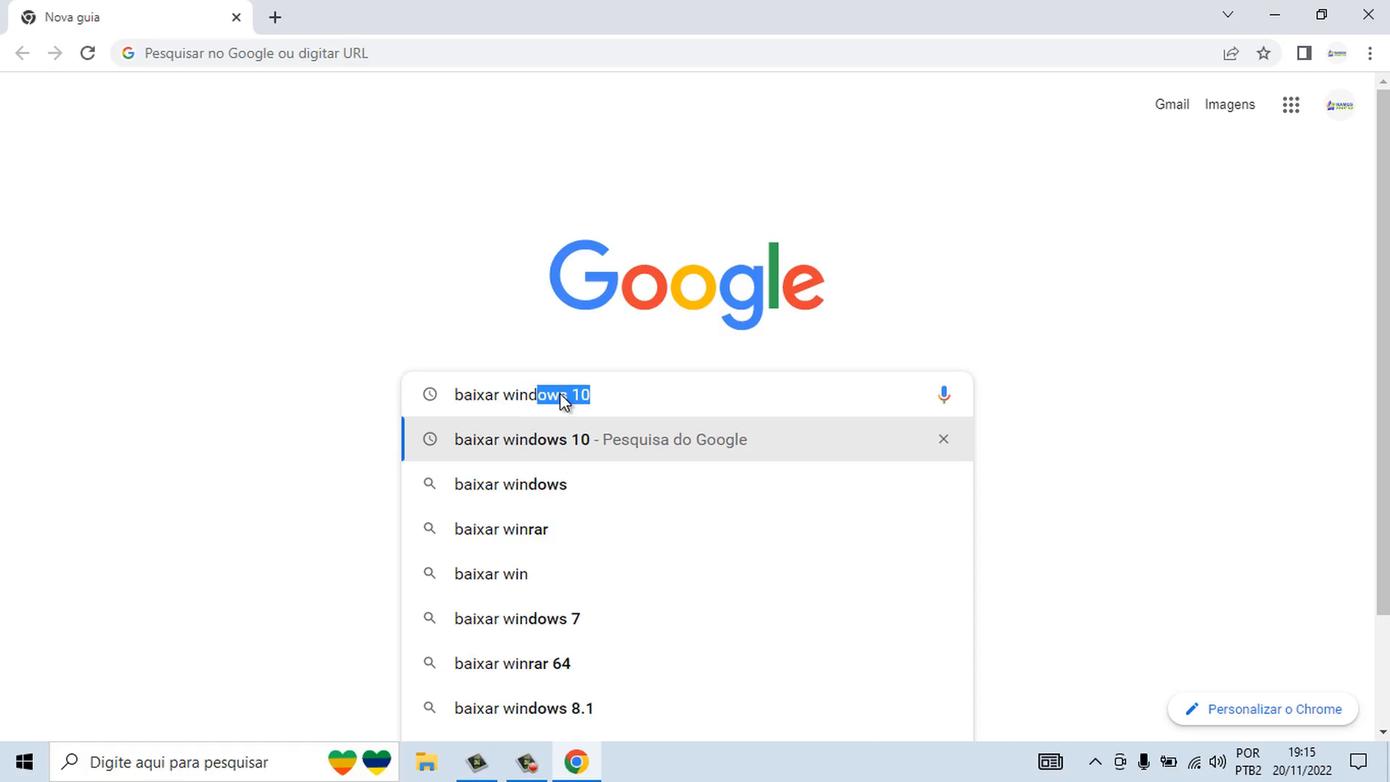
text(ows 10)
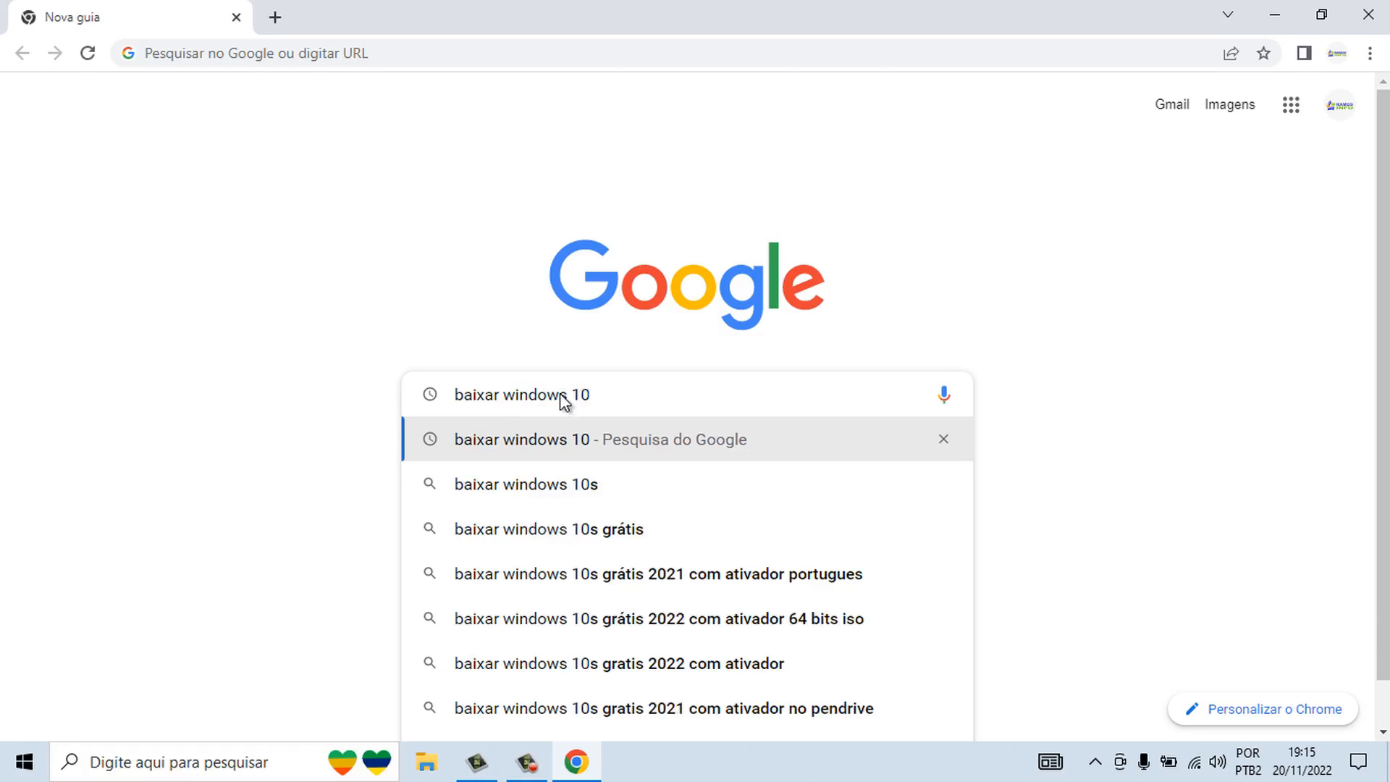
key(Return)
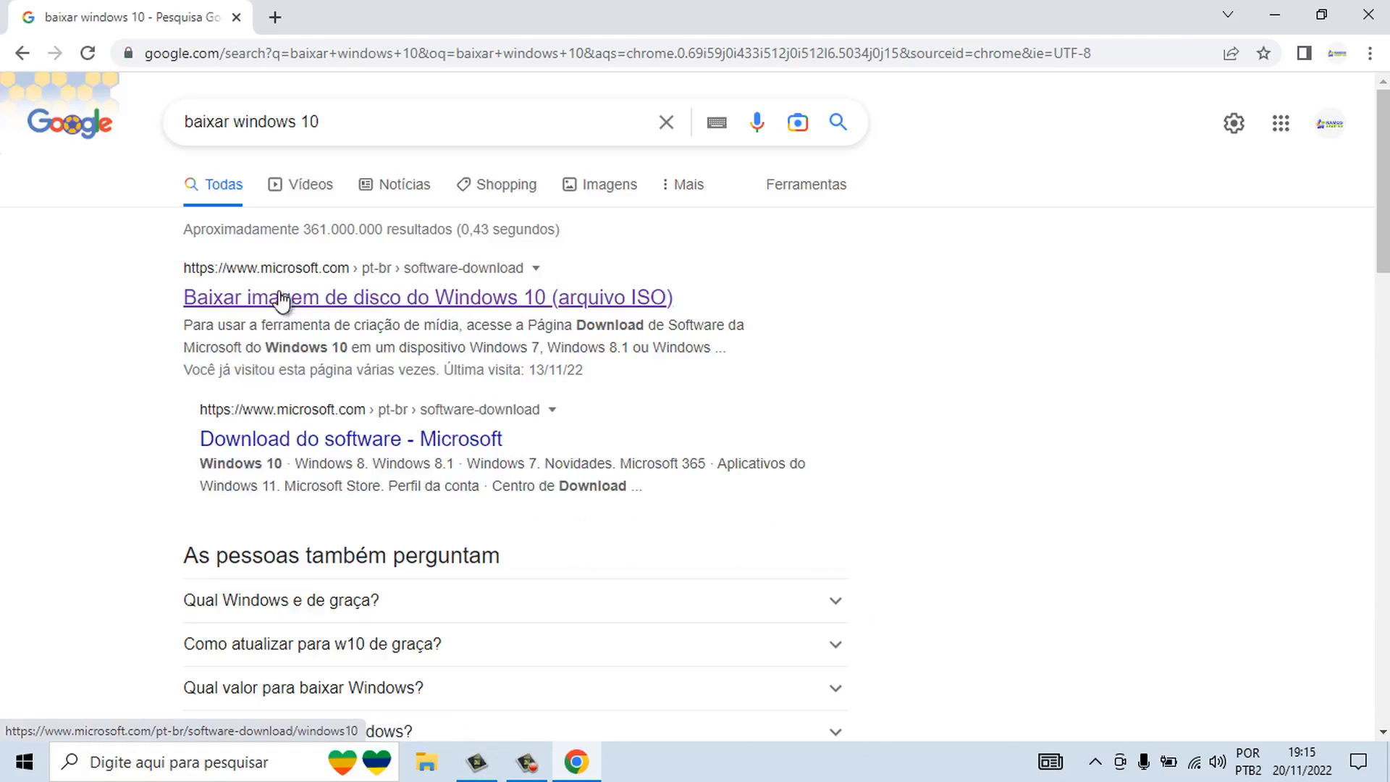
- Open Microsoft's Windows 10 disc image page from the results and download the media creation tool
click(368, 304)
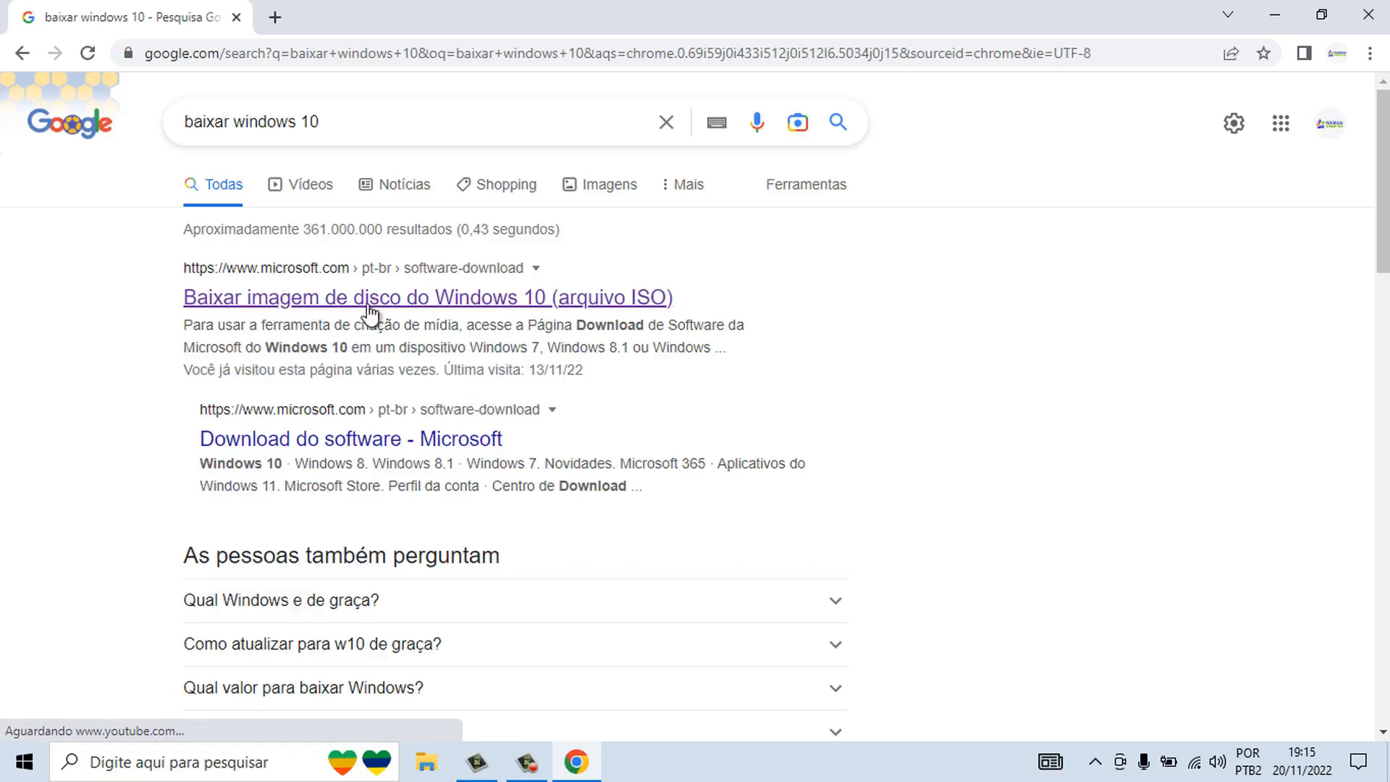
click(493, 302)
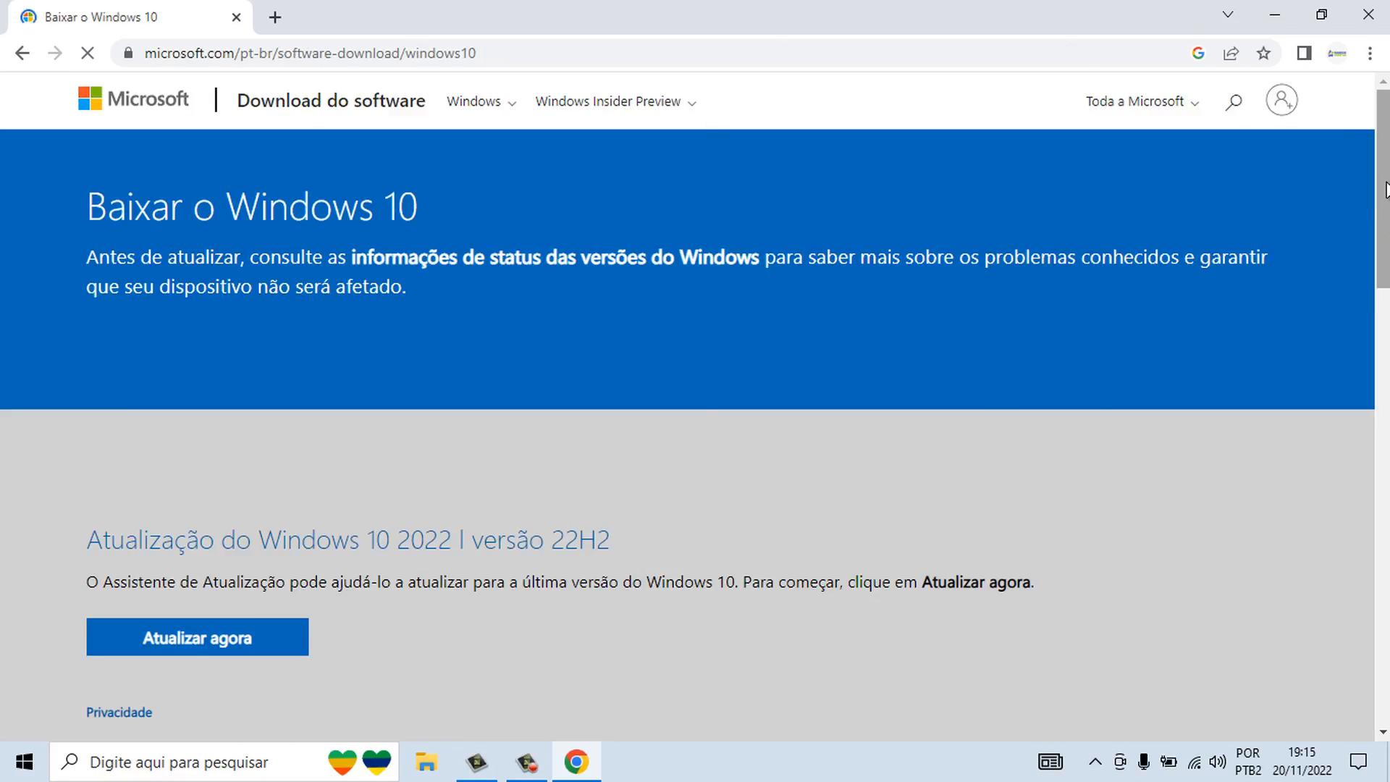
drag(1384, 191, 1383, 346)
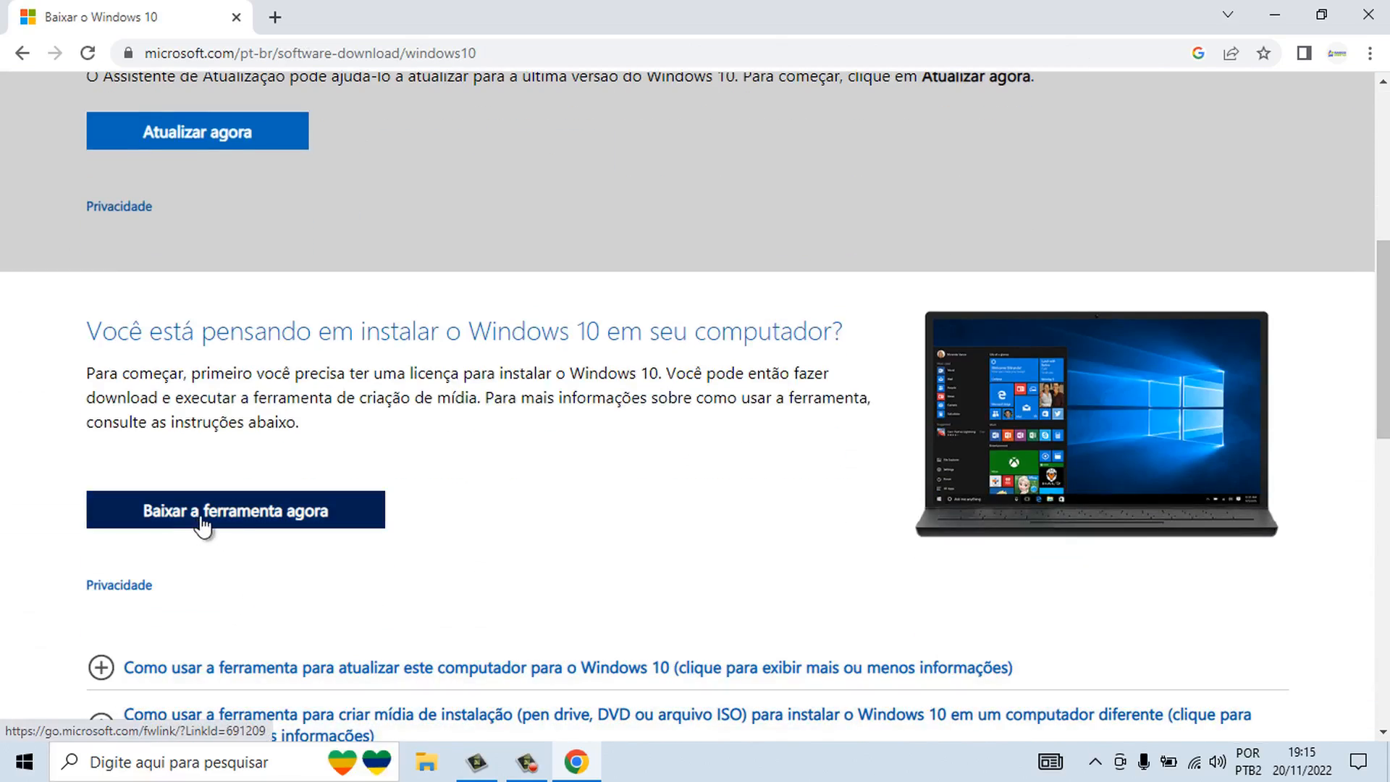
click(247, 524)
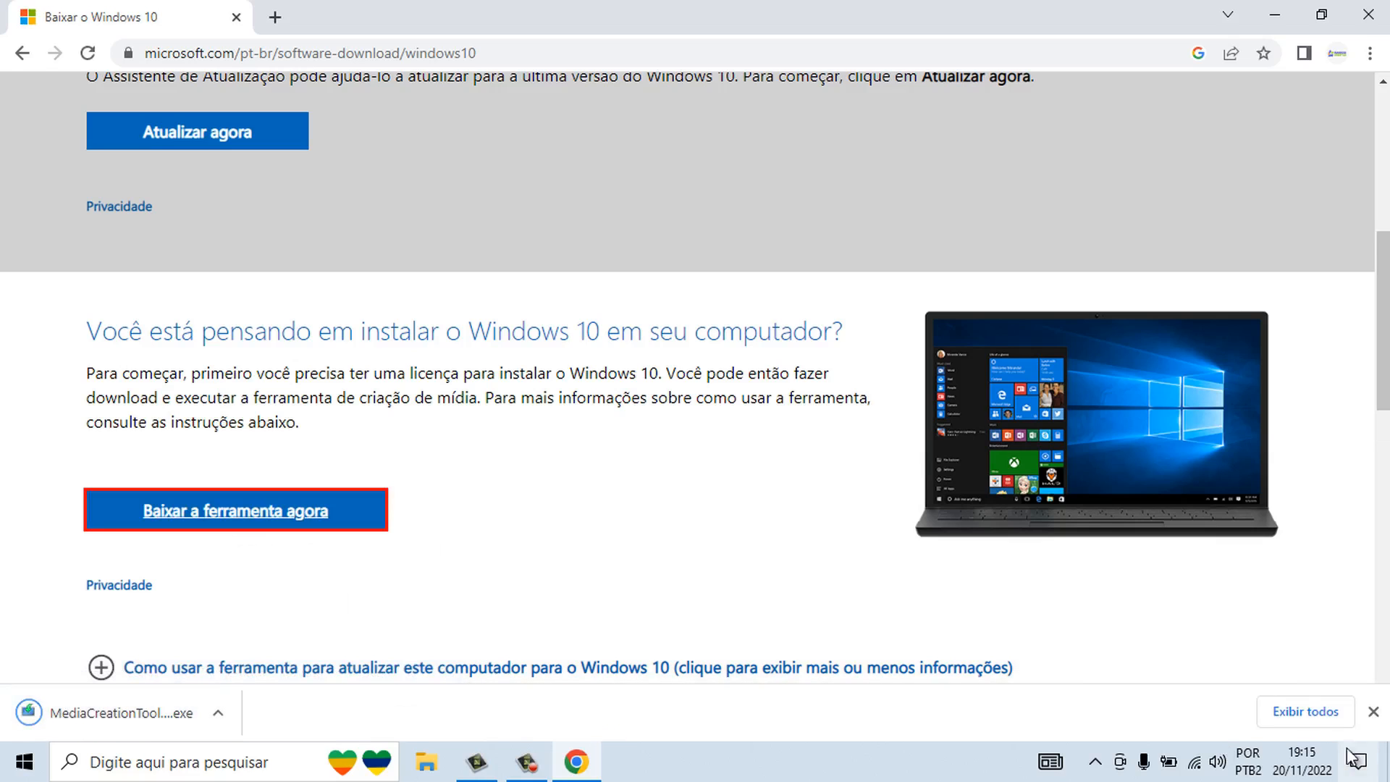
- Remove both MediaCreationTool22H2.exe entries from the browser's download history and close that page
click(1330, 709)
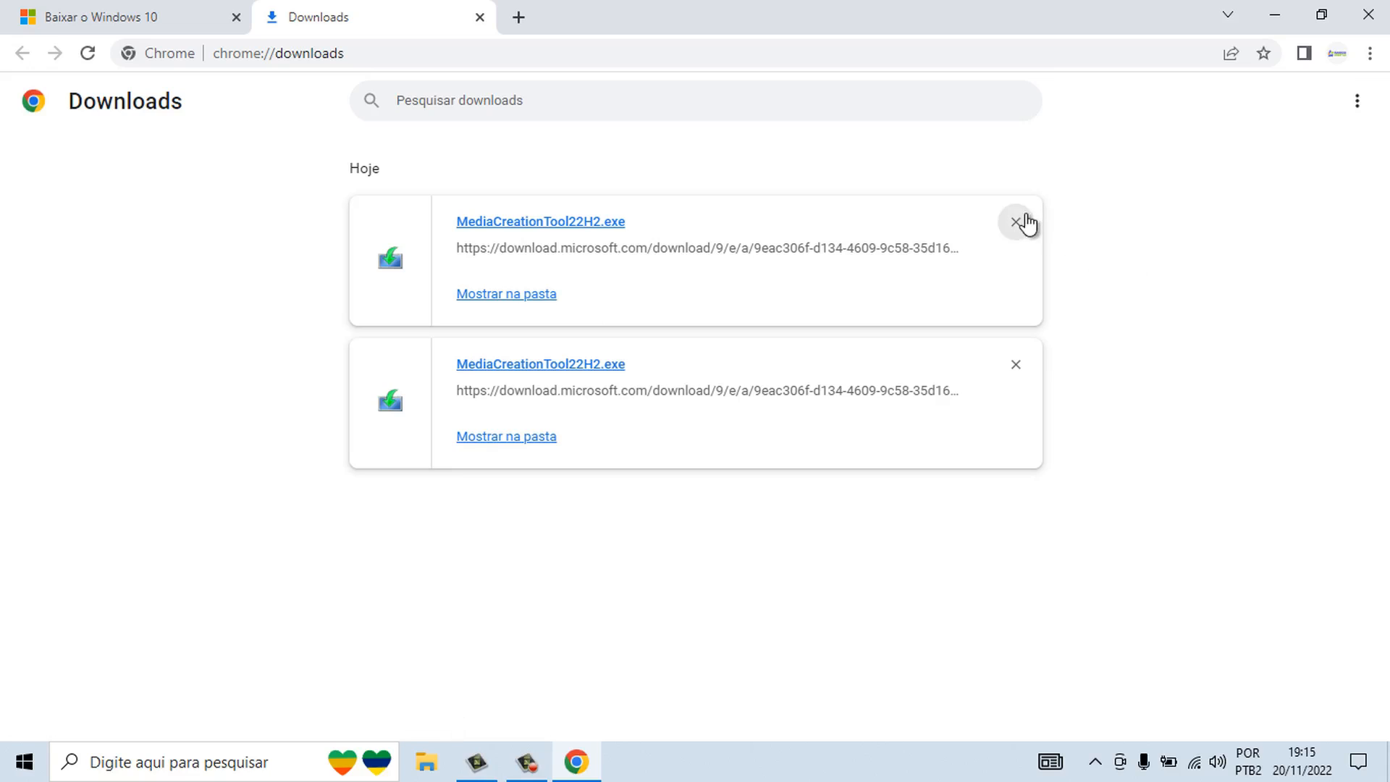
click(1026, 224)
click(1025, 229)
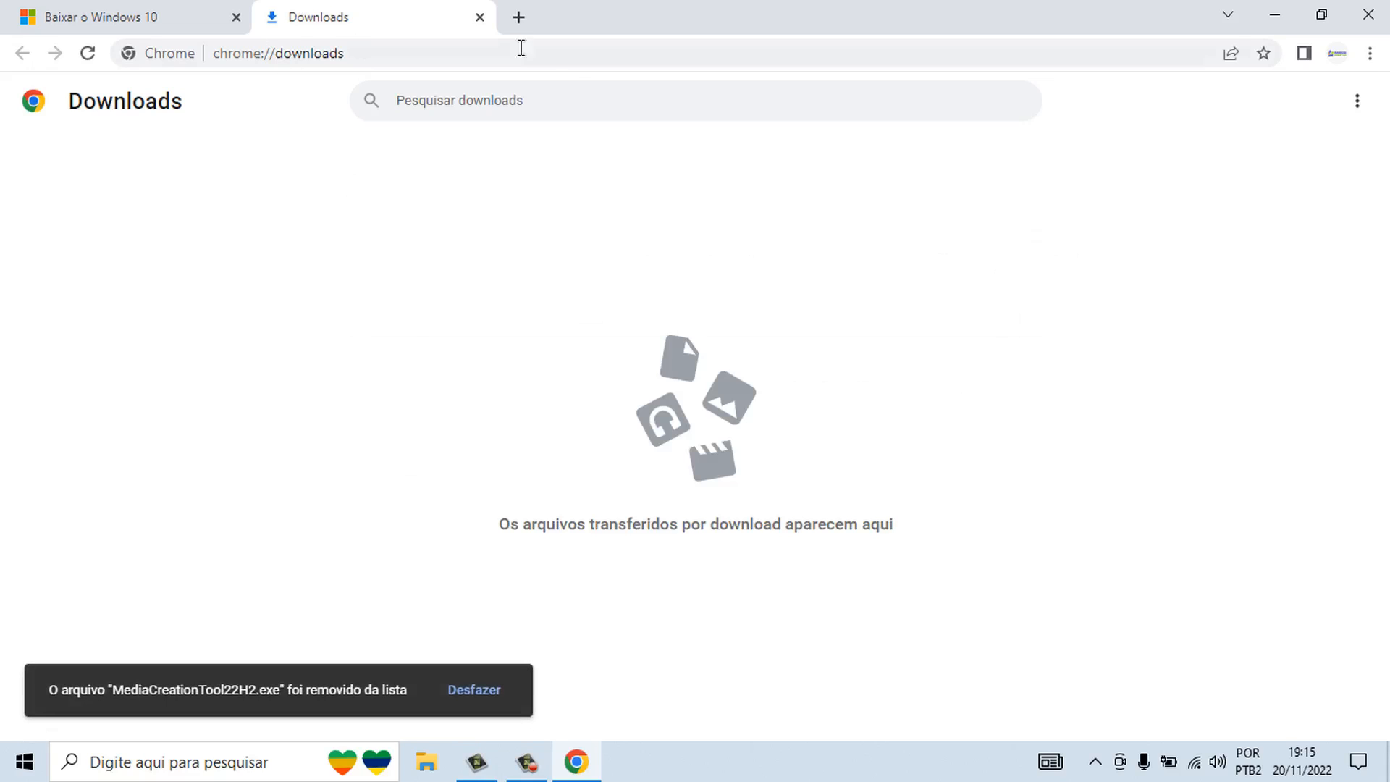
click(479, 17)
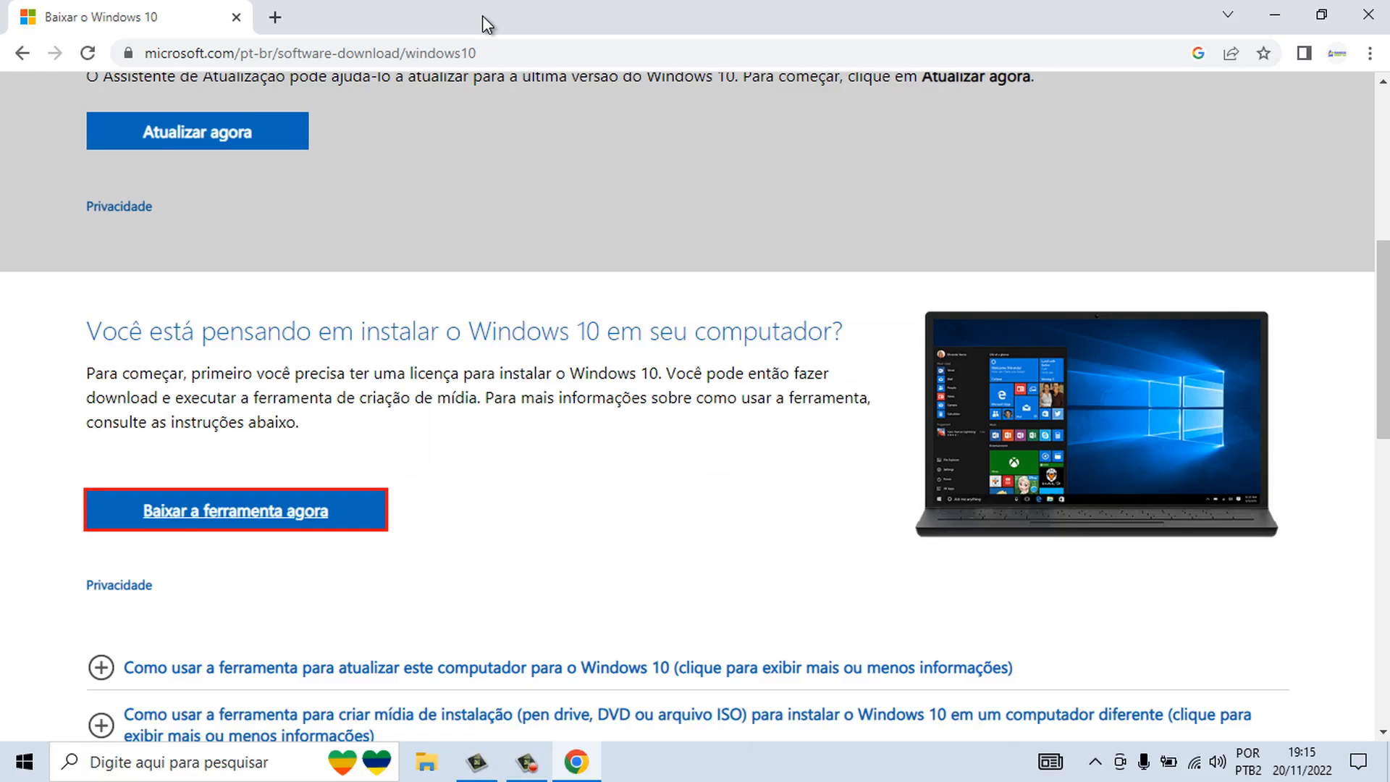
- Close the browser and refresh the desktop
click(1383, 14)
right_click(472, 420)
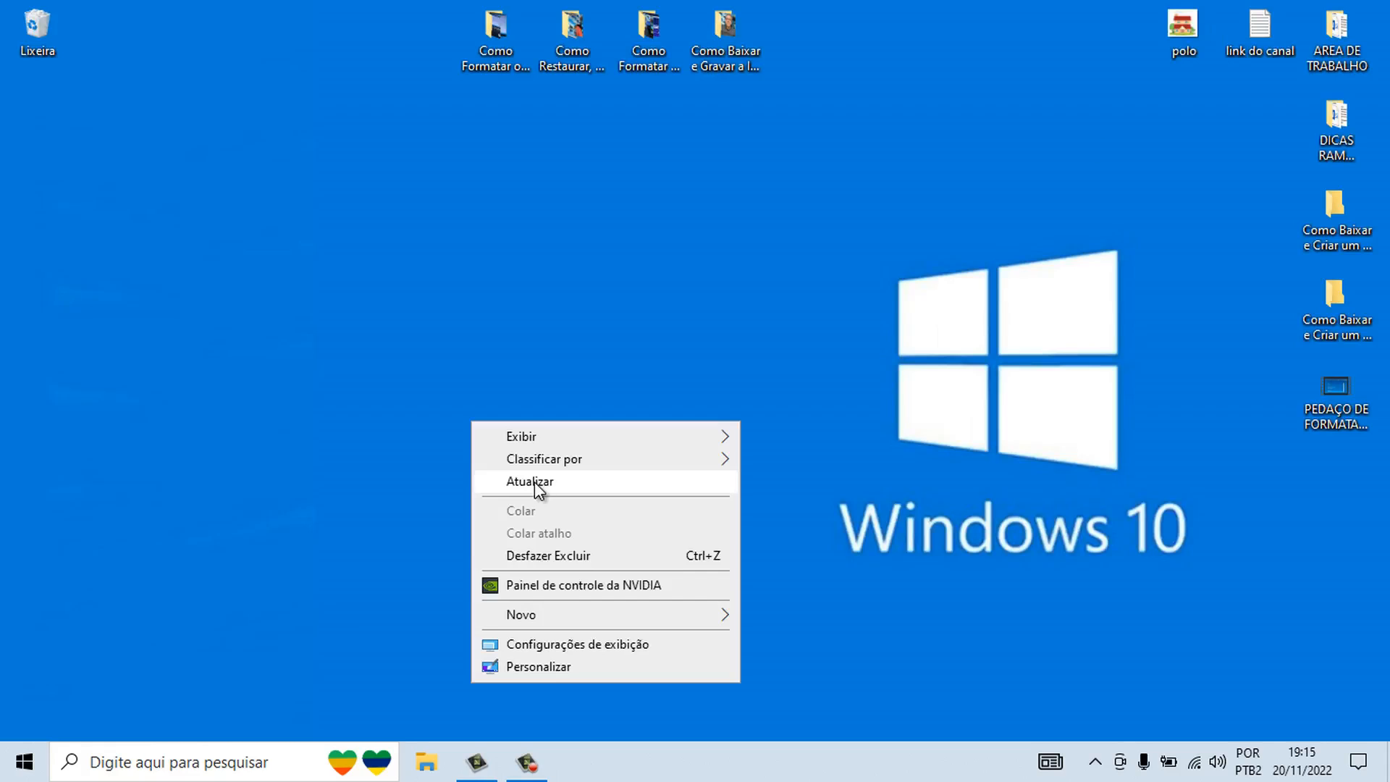
click(534, 482)
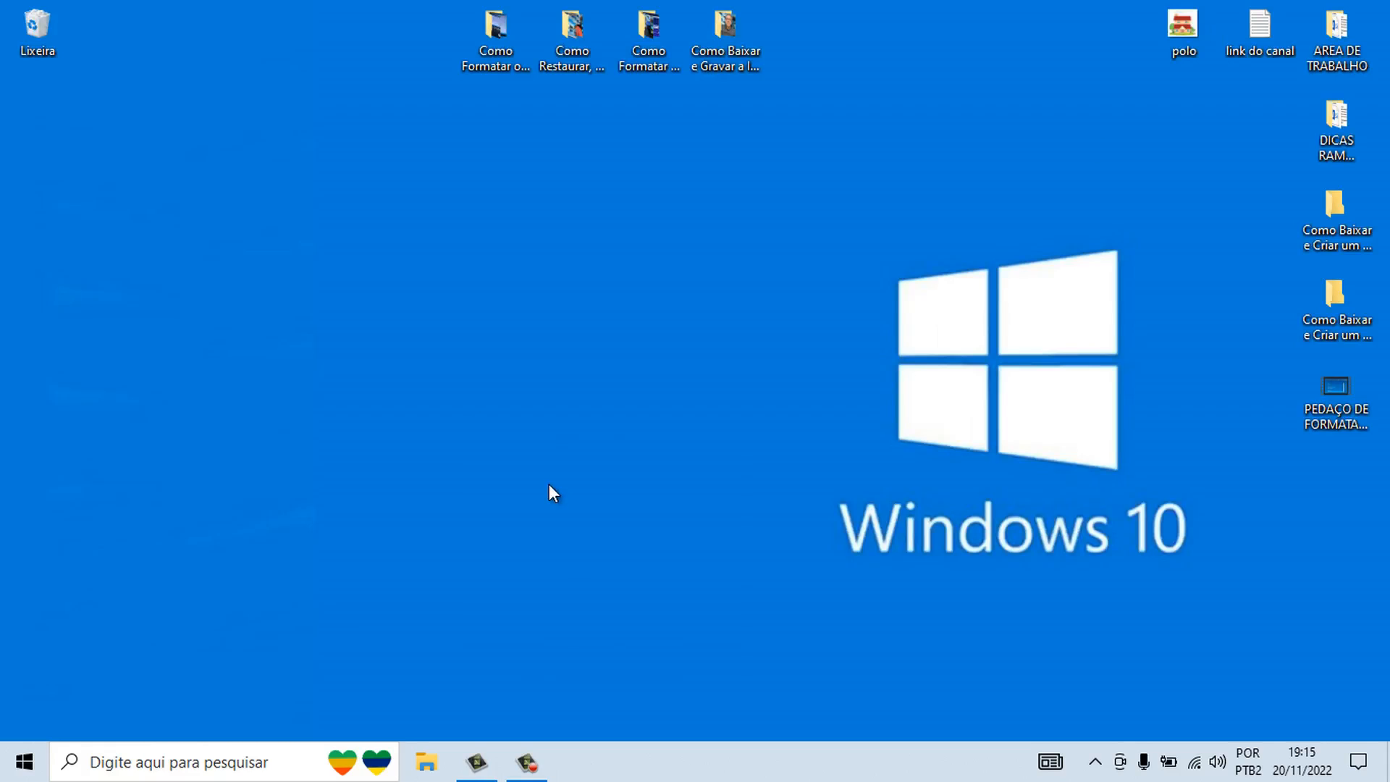
- Run MediaCreationTool22H2 from the Downloads folder in File Explorer, closing the folder window once it starts
click(427, 767)
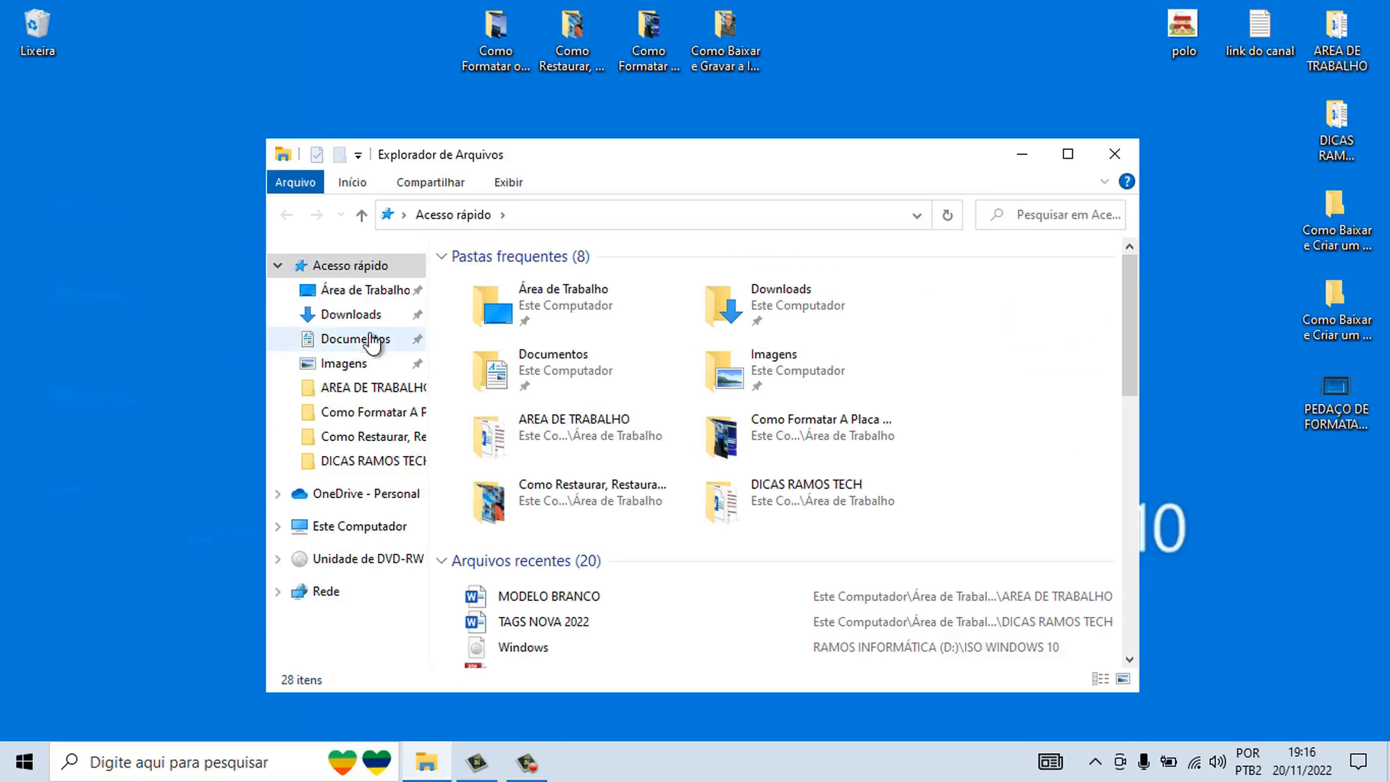
click(369, 319)
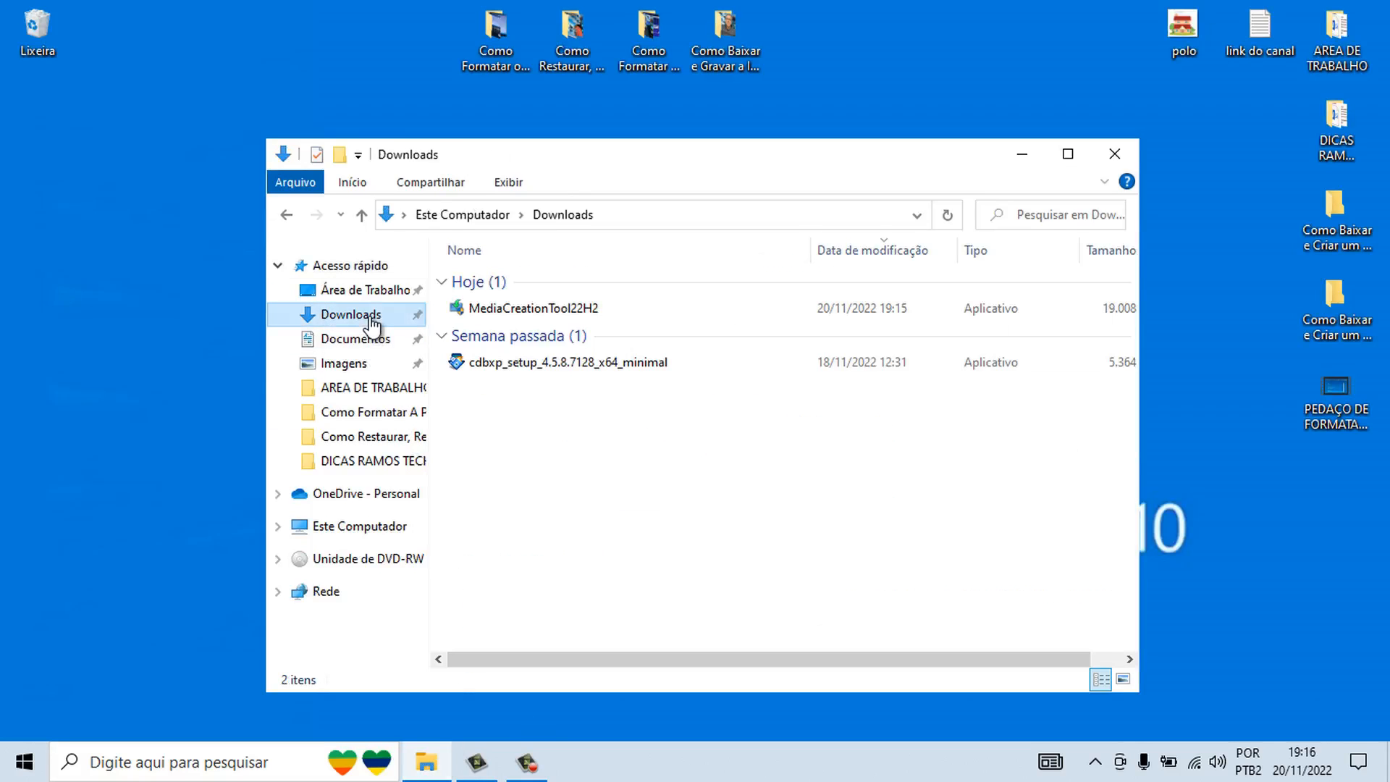
click(537, 310)
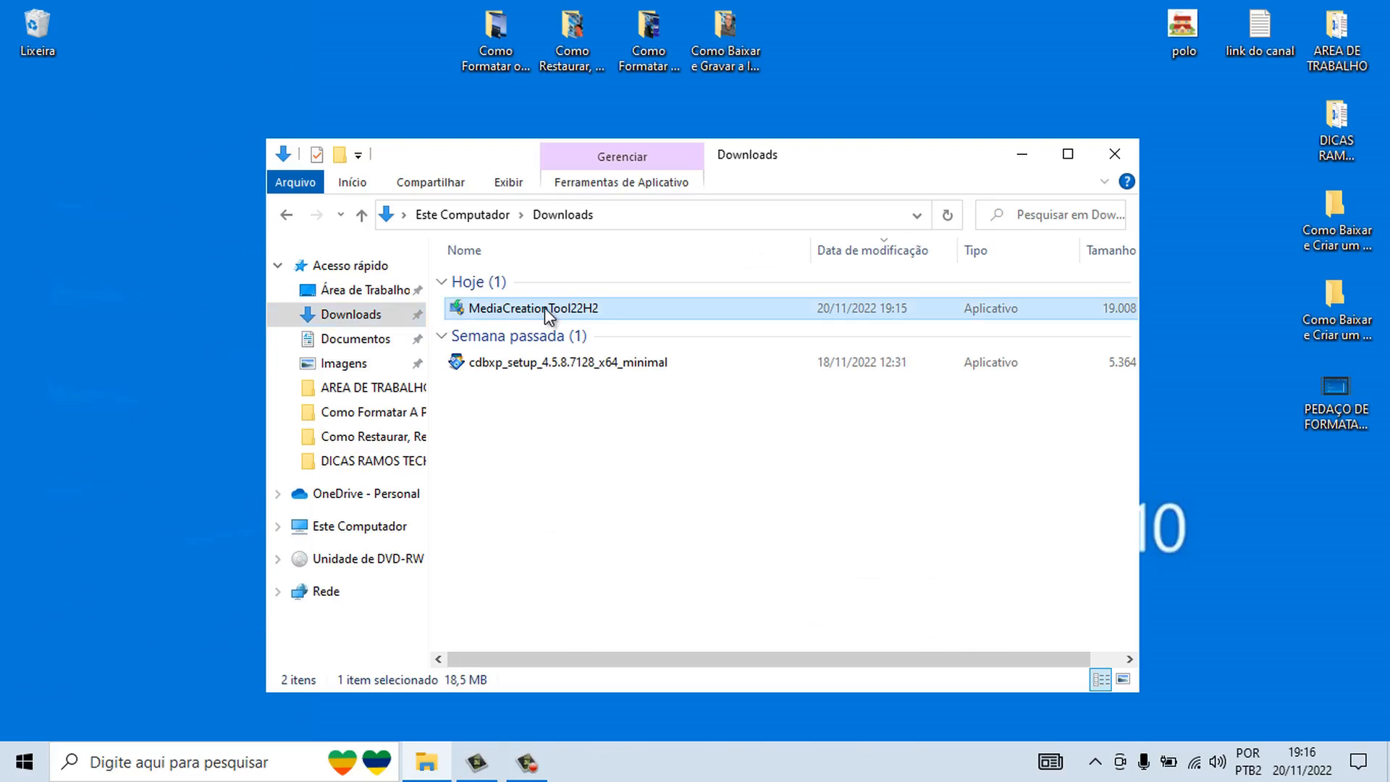
double_click(536, 310)
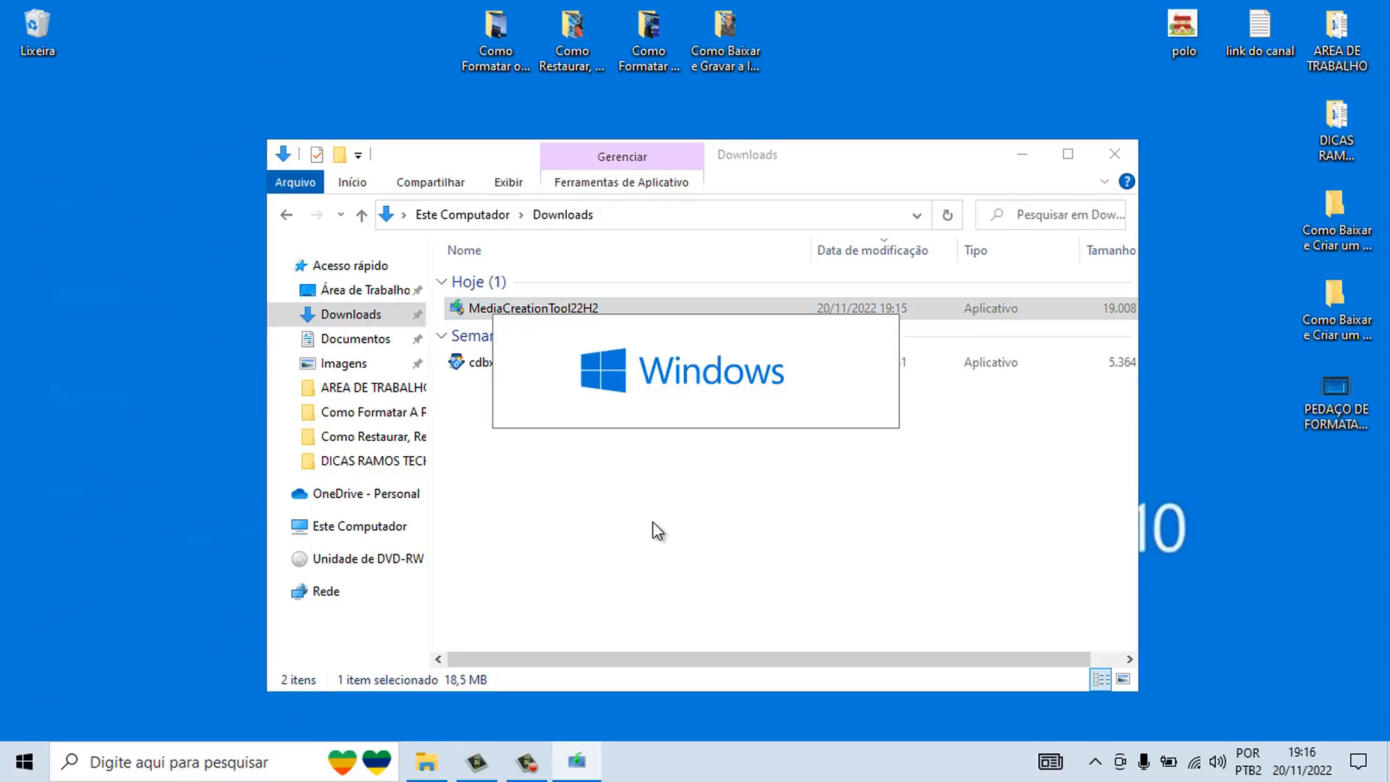
click(1115, 153)
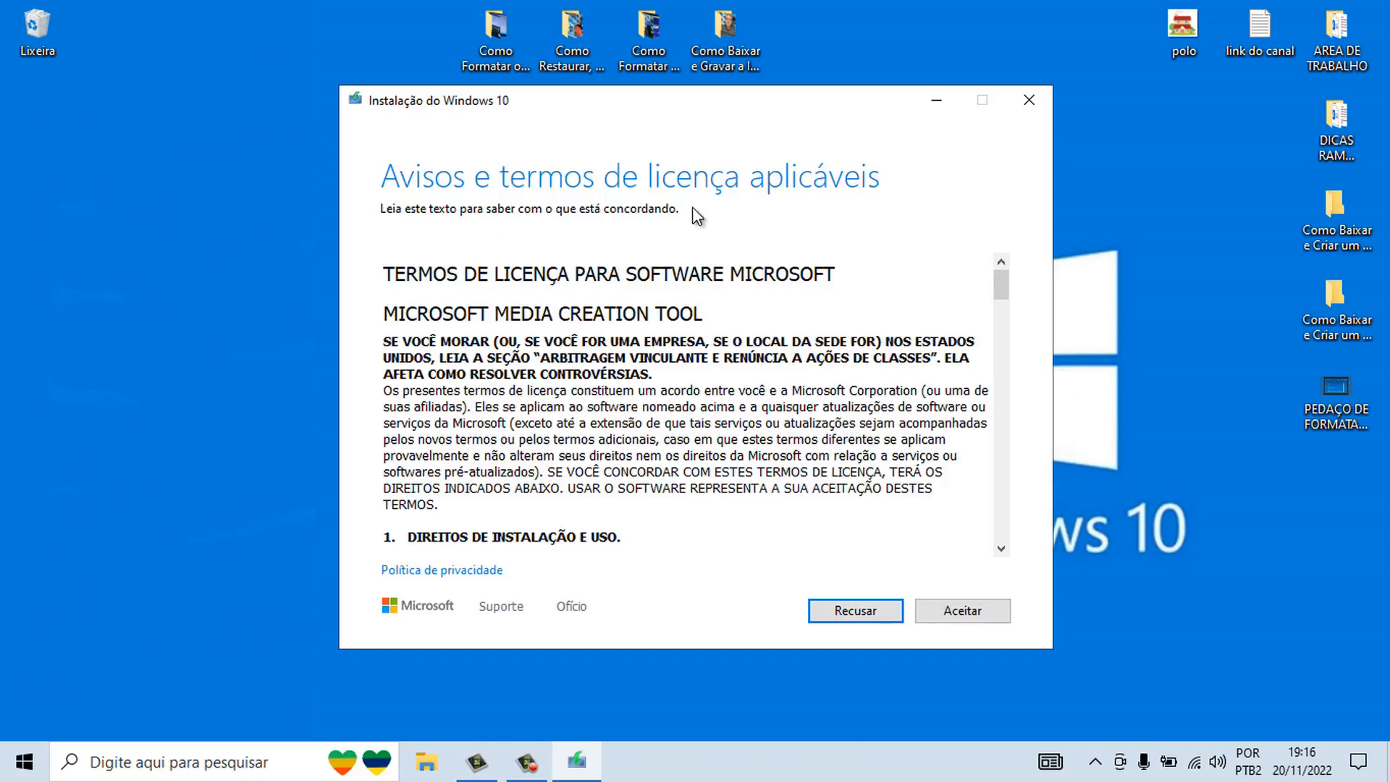
- Accept the license terms and choose to create installation media (pen drive, DVD or ISO file) for another computer
click(963, 619)
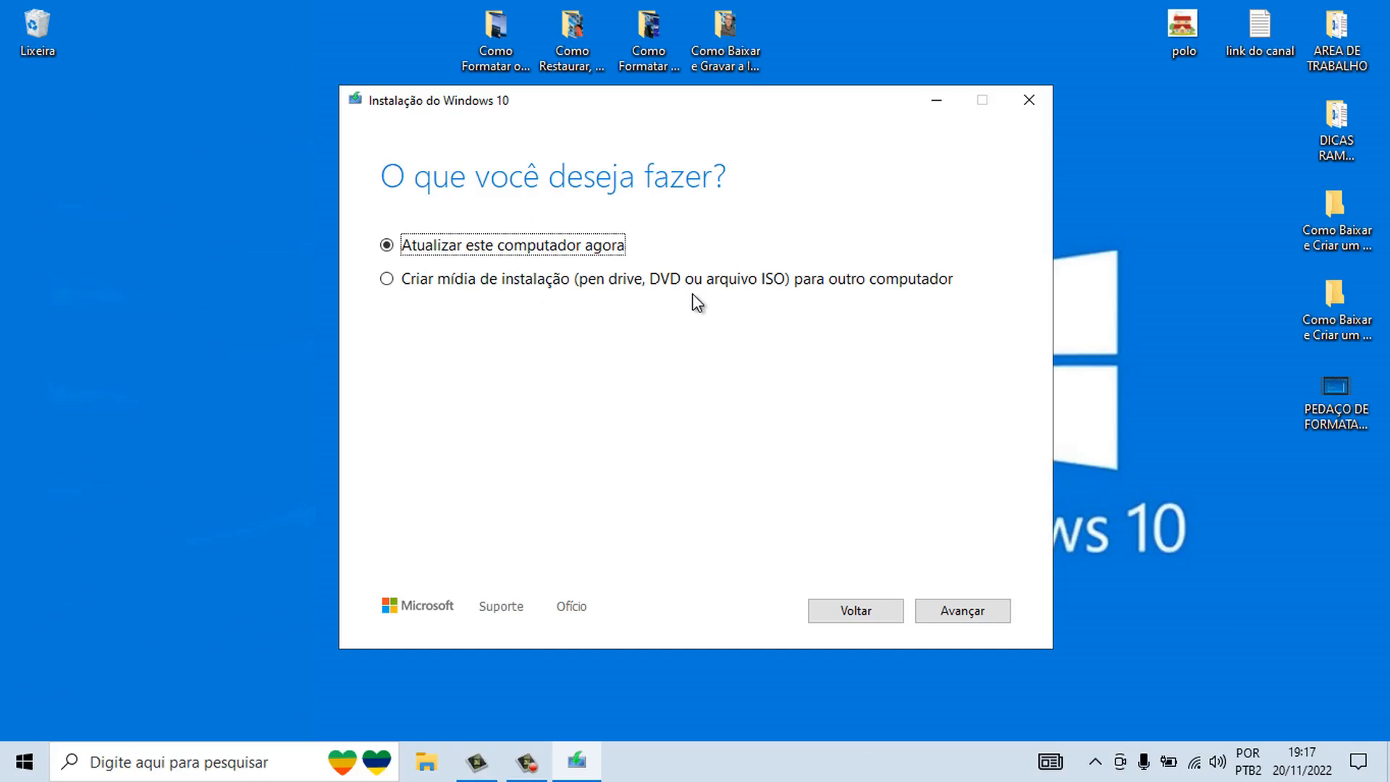
click(387, 280)
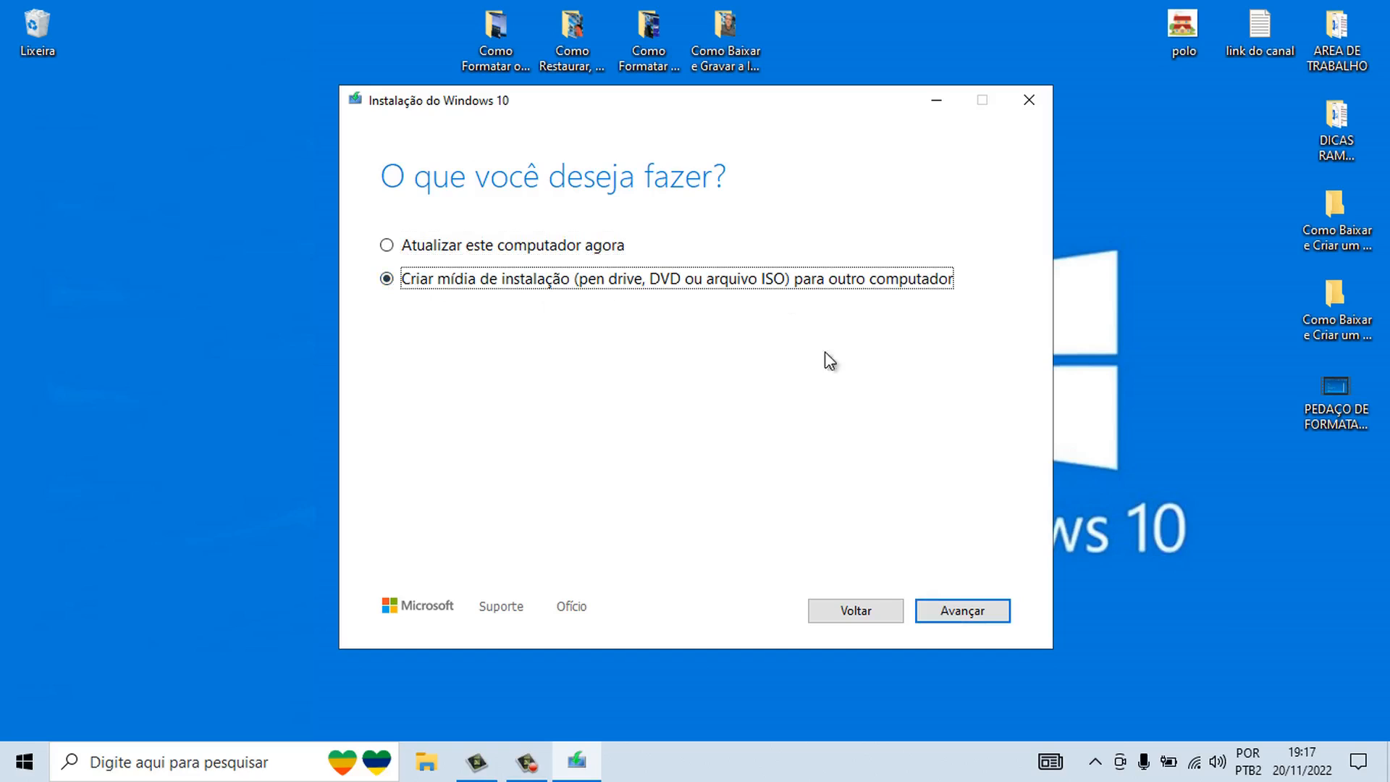
click(961, 612)
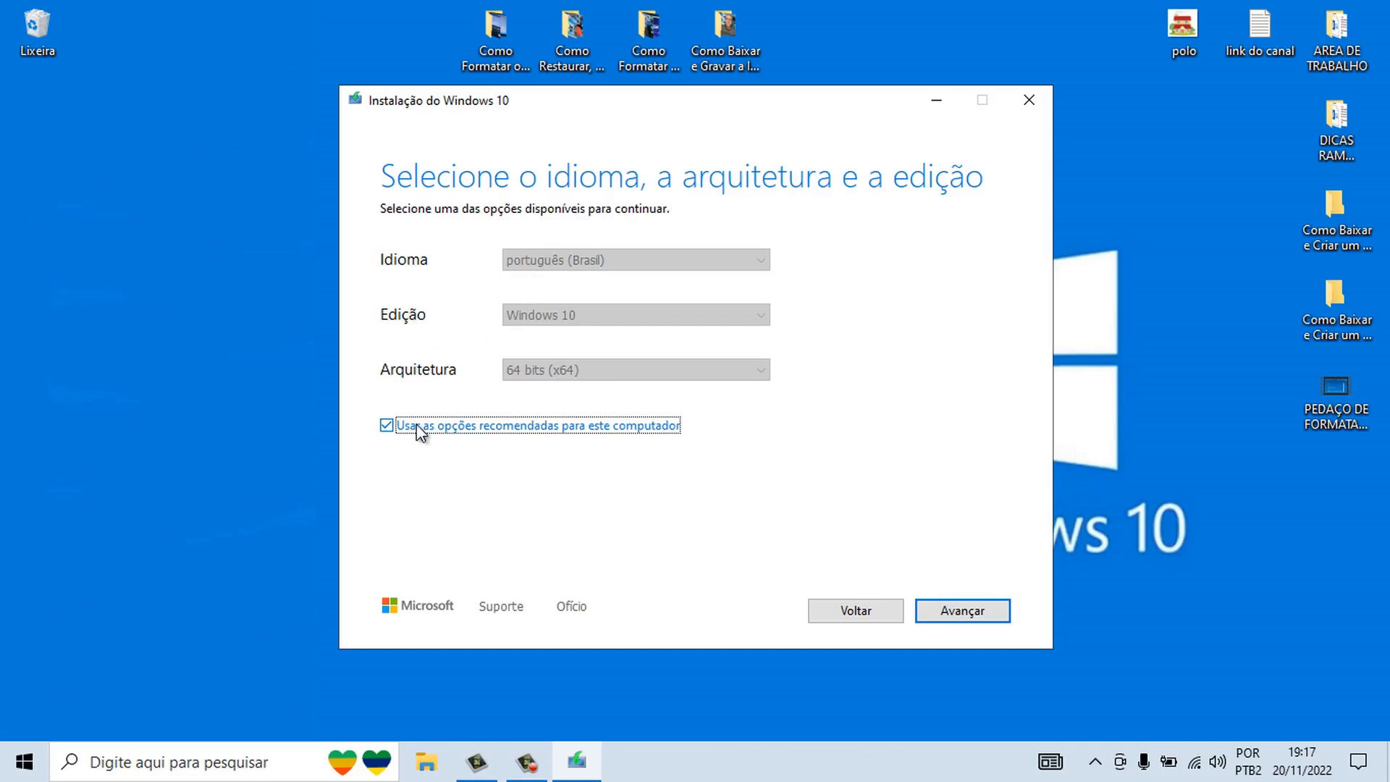
- Turn off the recommended options and try the 32 bits (x86) and Ambas architecture choices
click(385, 425)
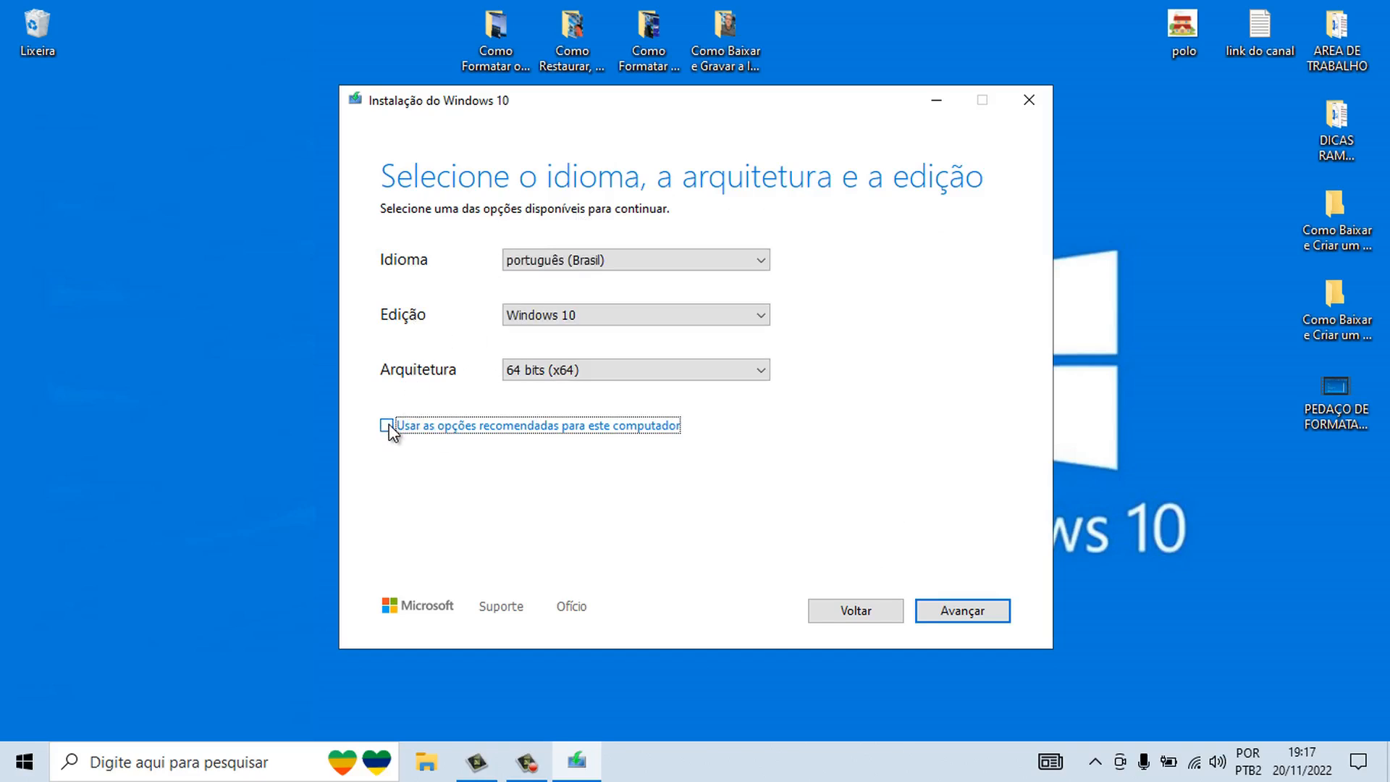
click(755, 372)
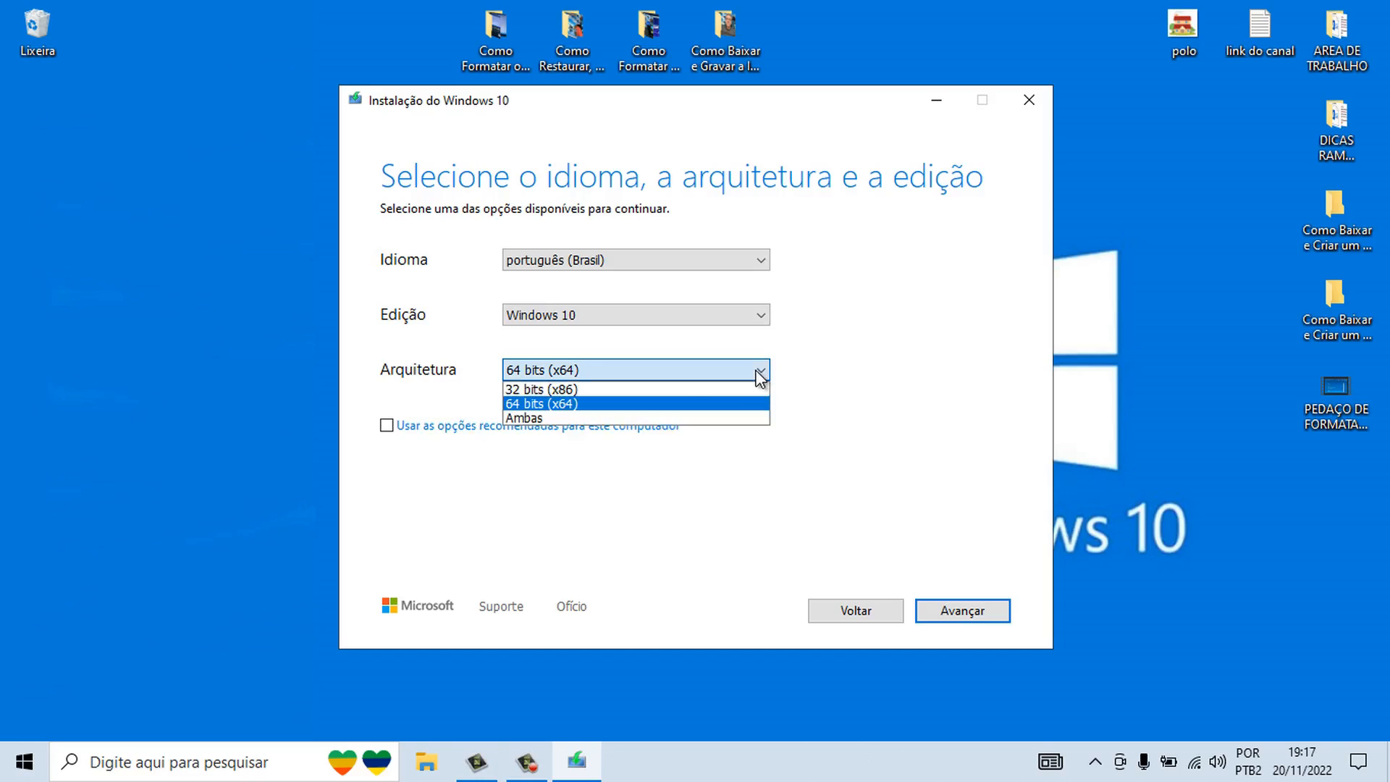
click(605, 390)
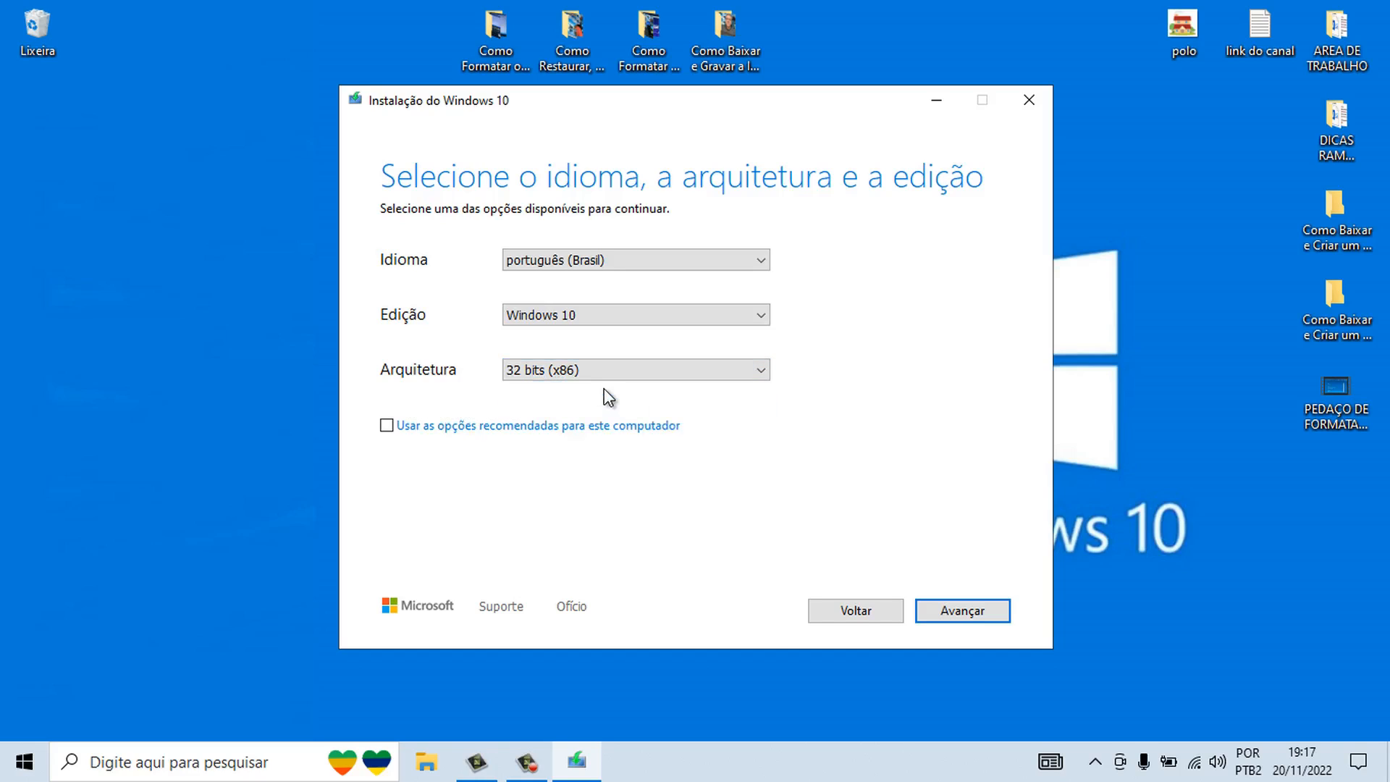
click(761, 372)
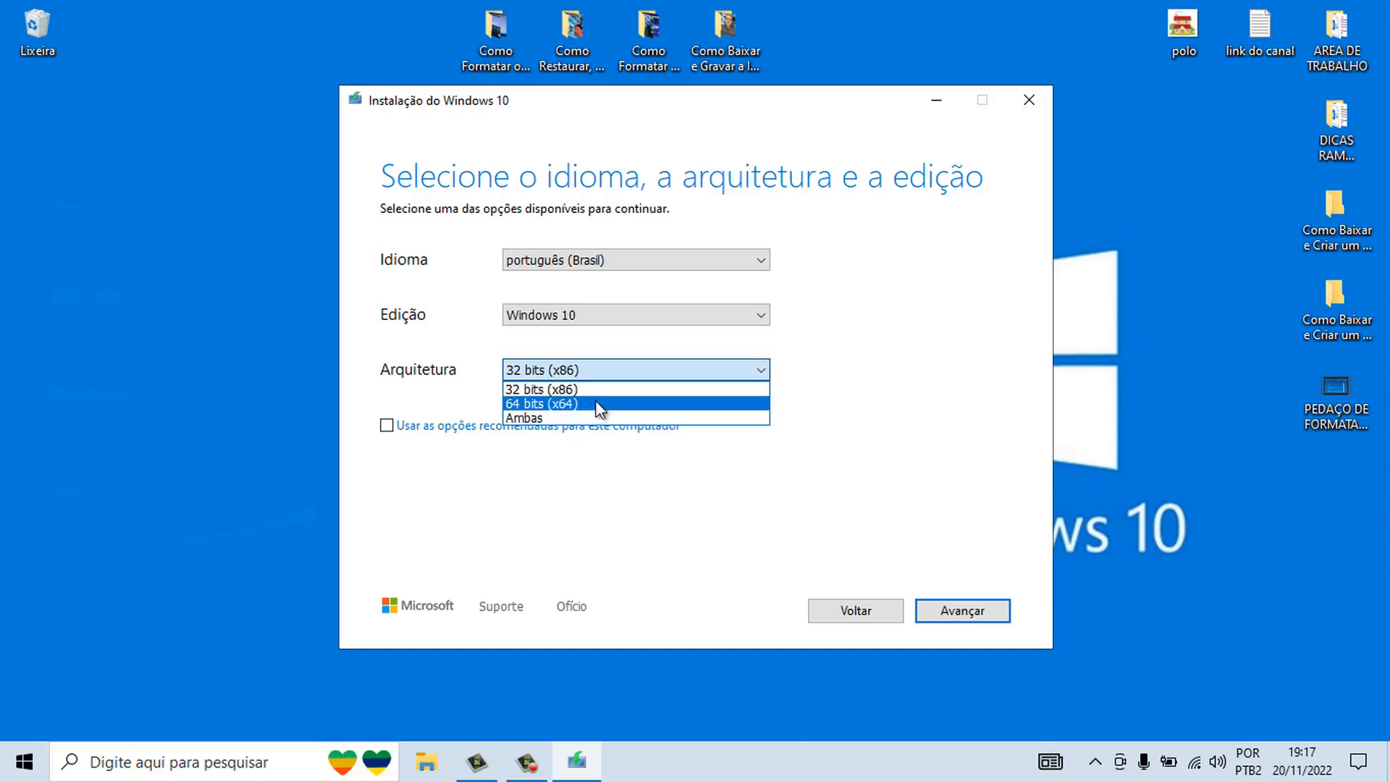
click(579, 417)
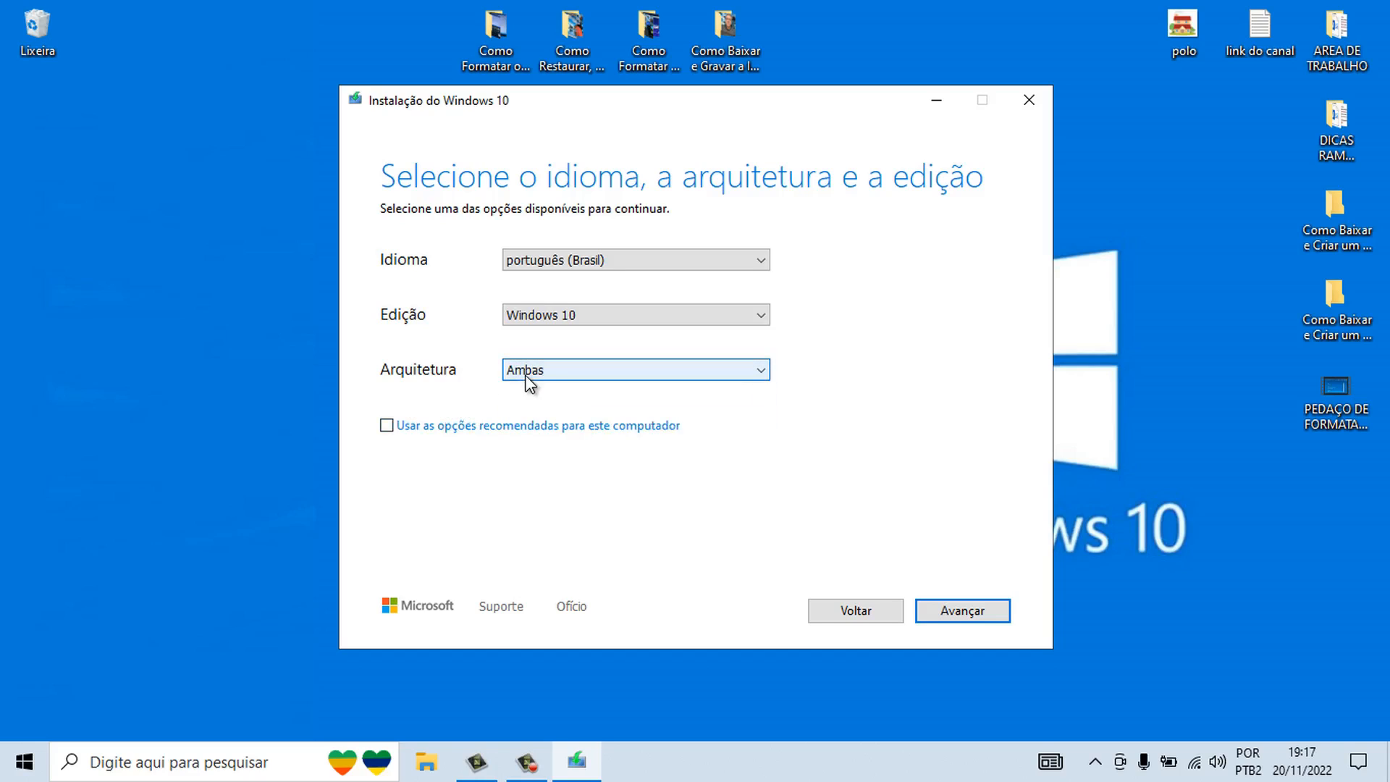
- Set the architecture to 64 bits (x64) with the recommended options enabled again, and proceed to the media choice
click(757, 369)
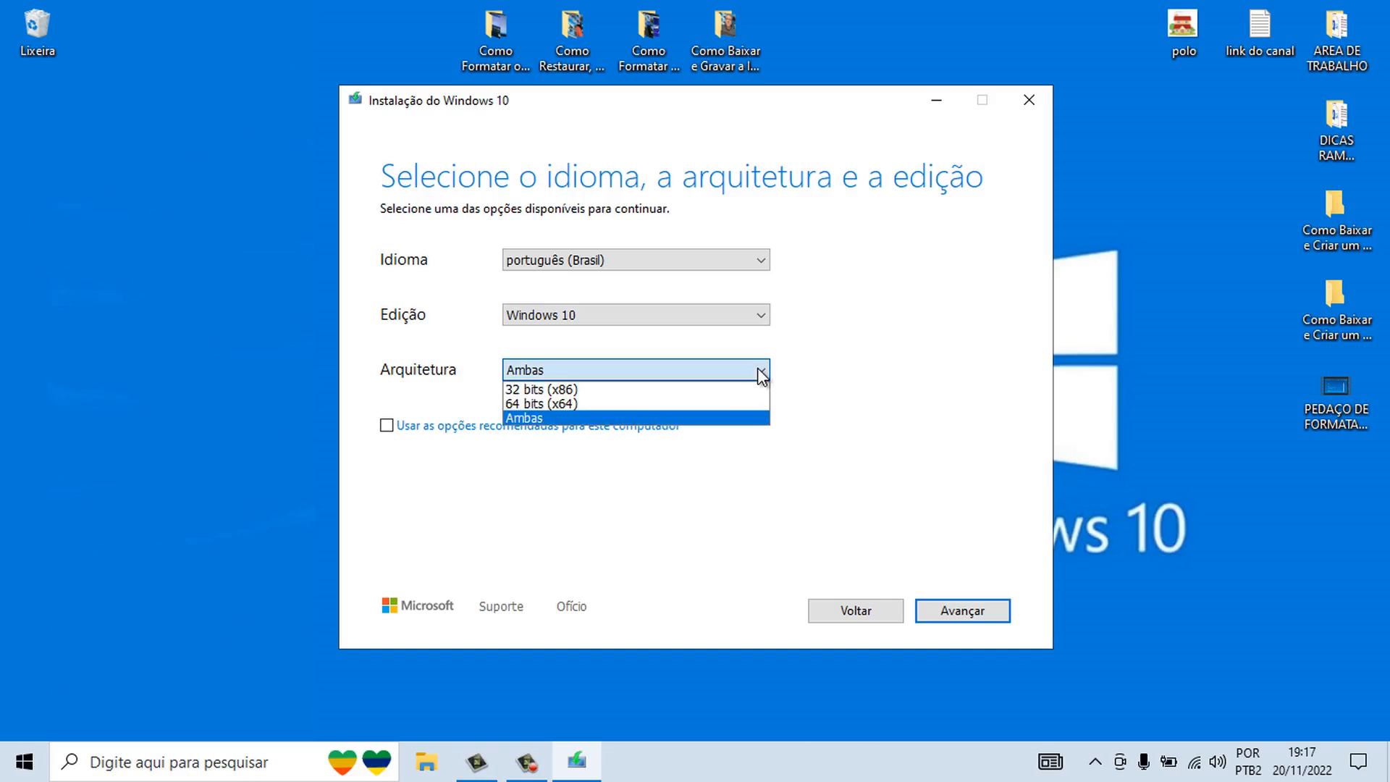
click(601, 404)
click(393, 427)
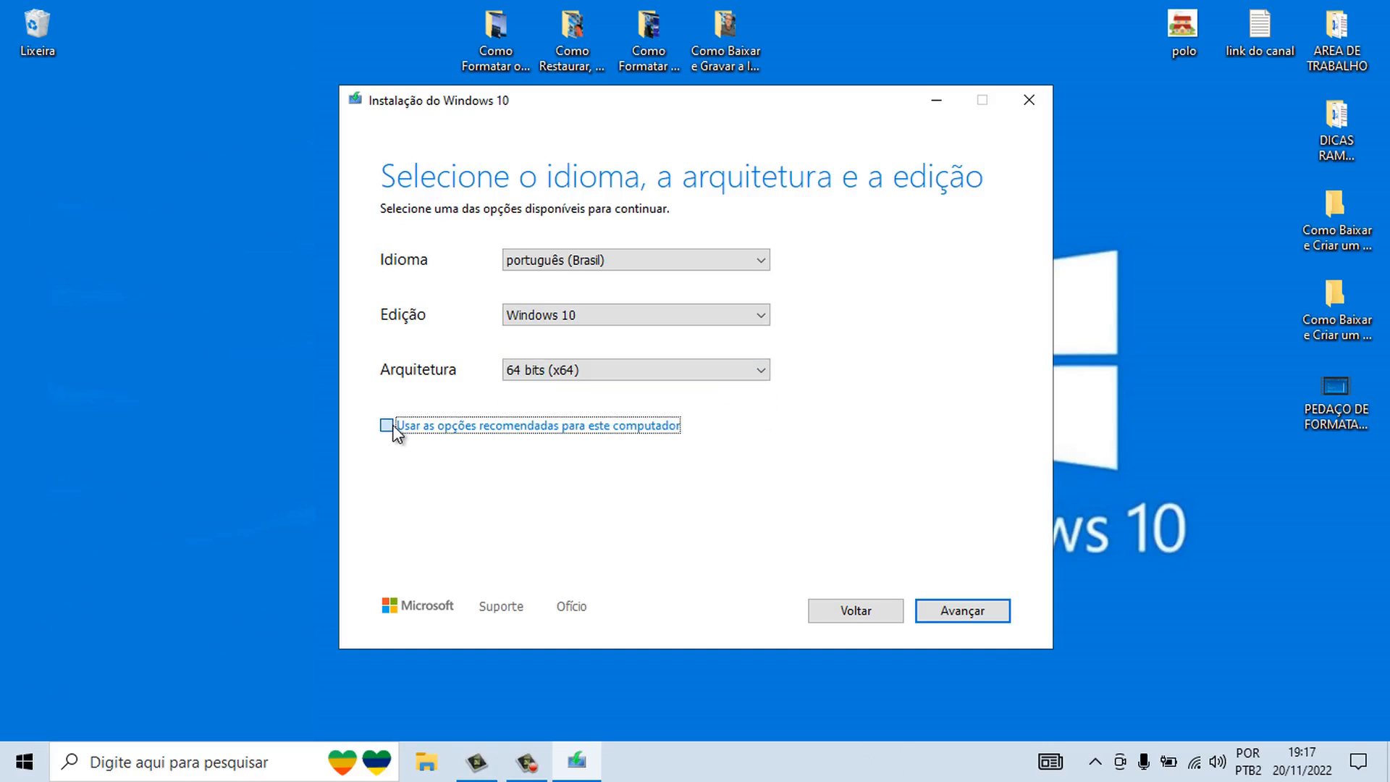
click(961, 611)
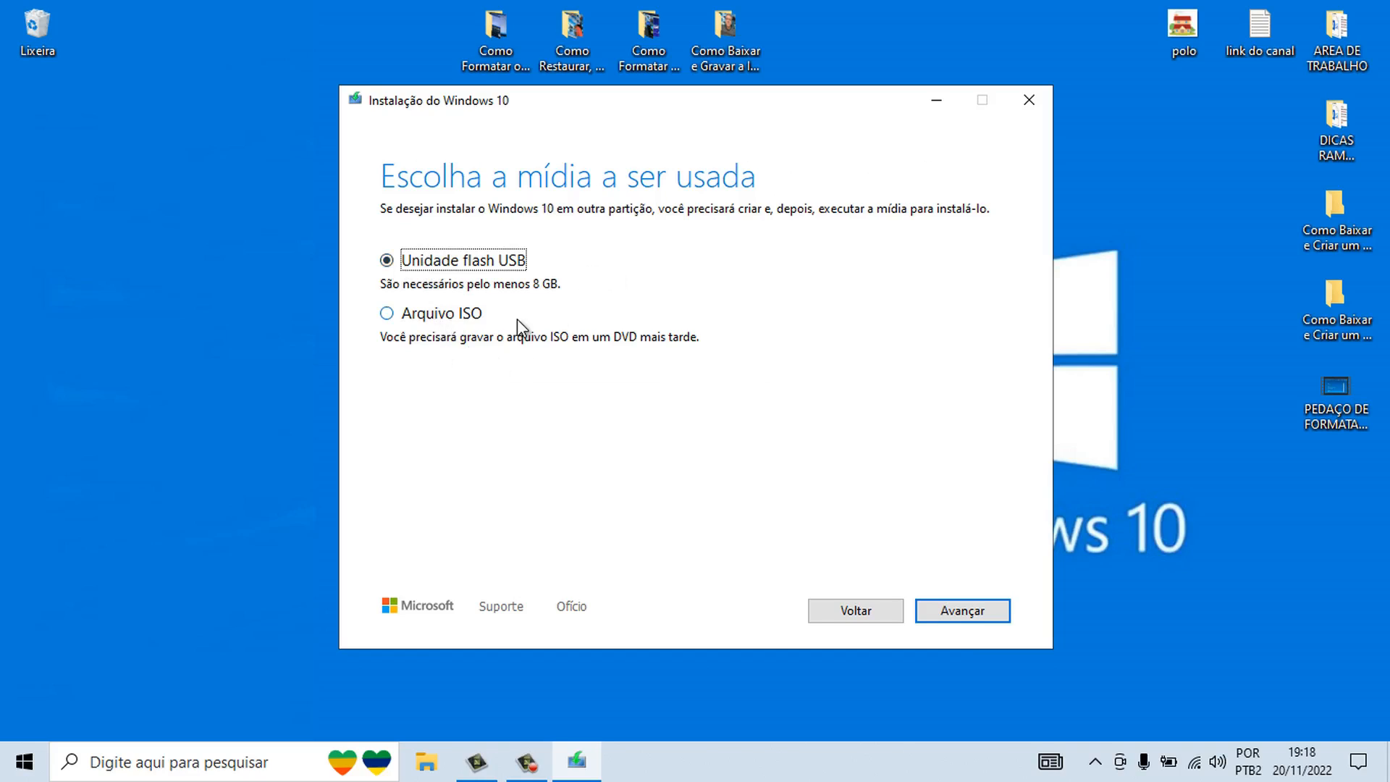
- Choose Arquivo ISO as the media and save the ISO file as Windows in the Área de Trabalho folder
click(388, 316)
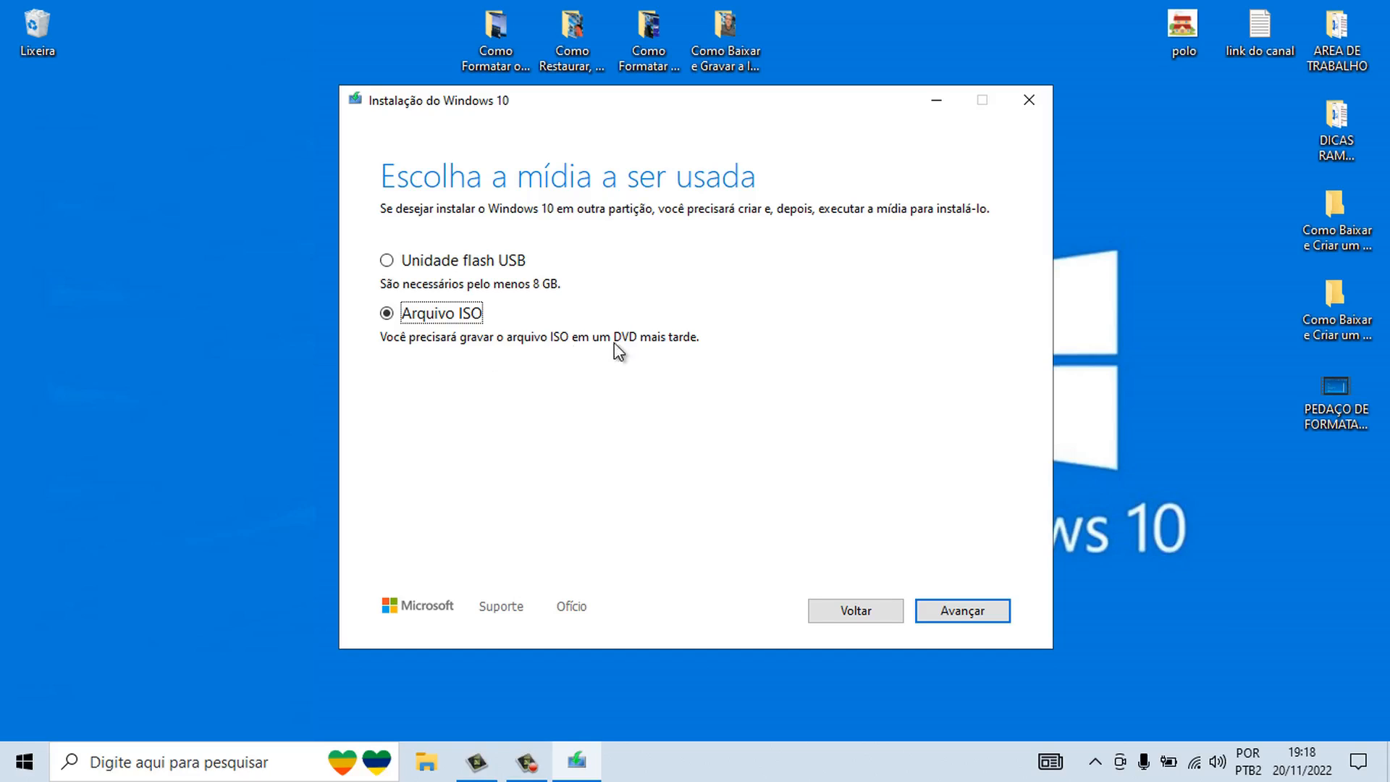
click(964, 612)
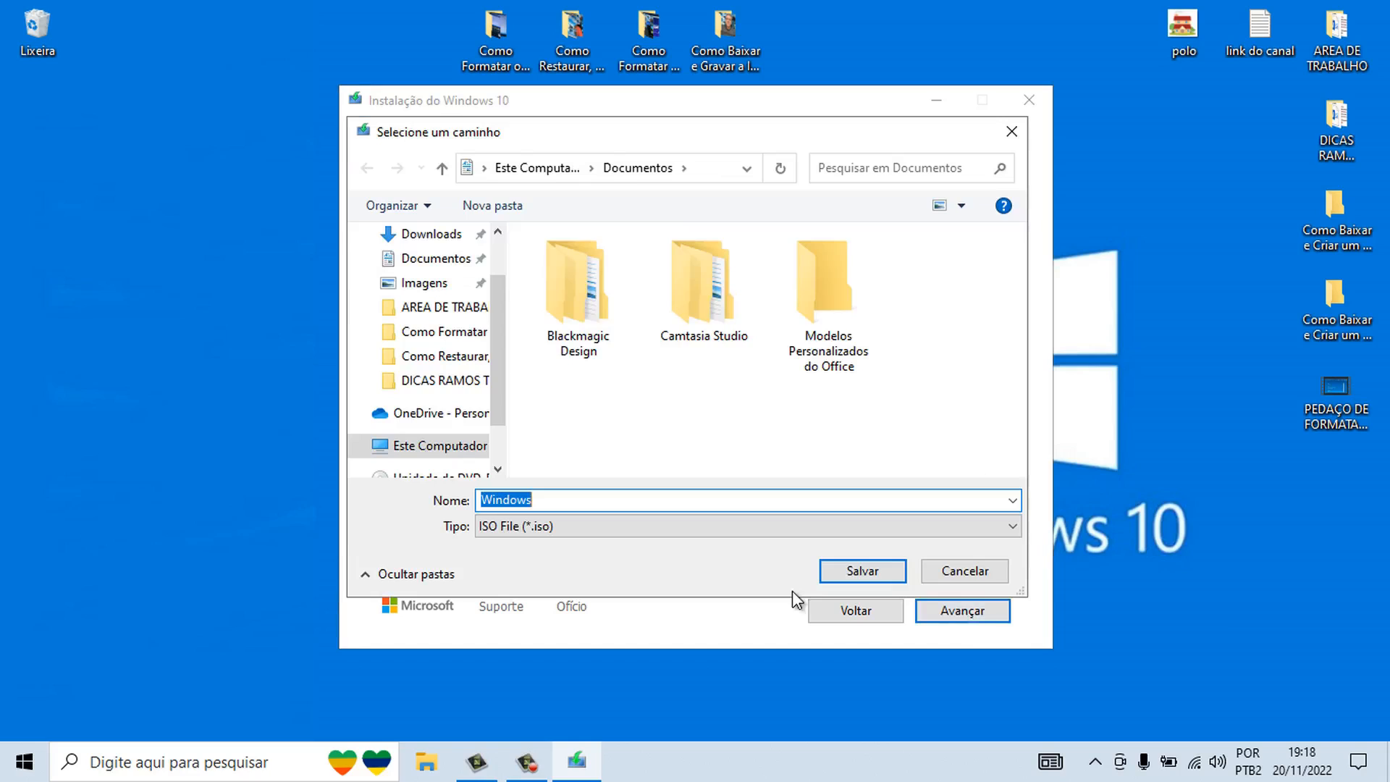
drag(497, 263, 496, 206)
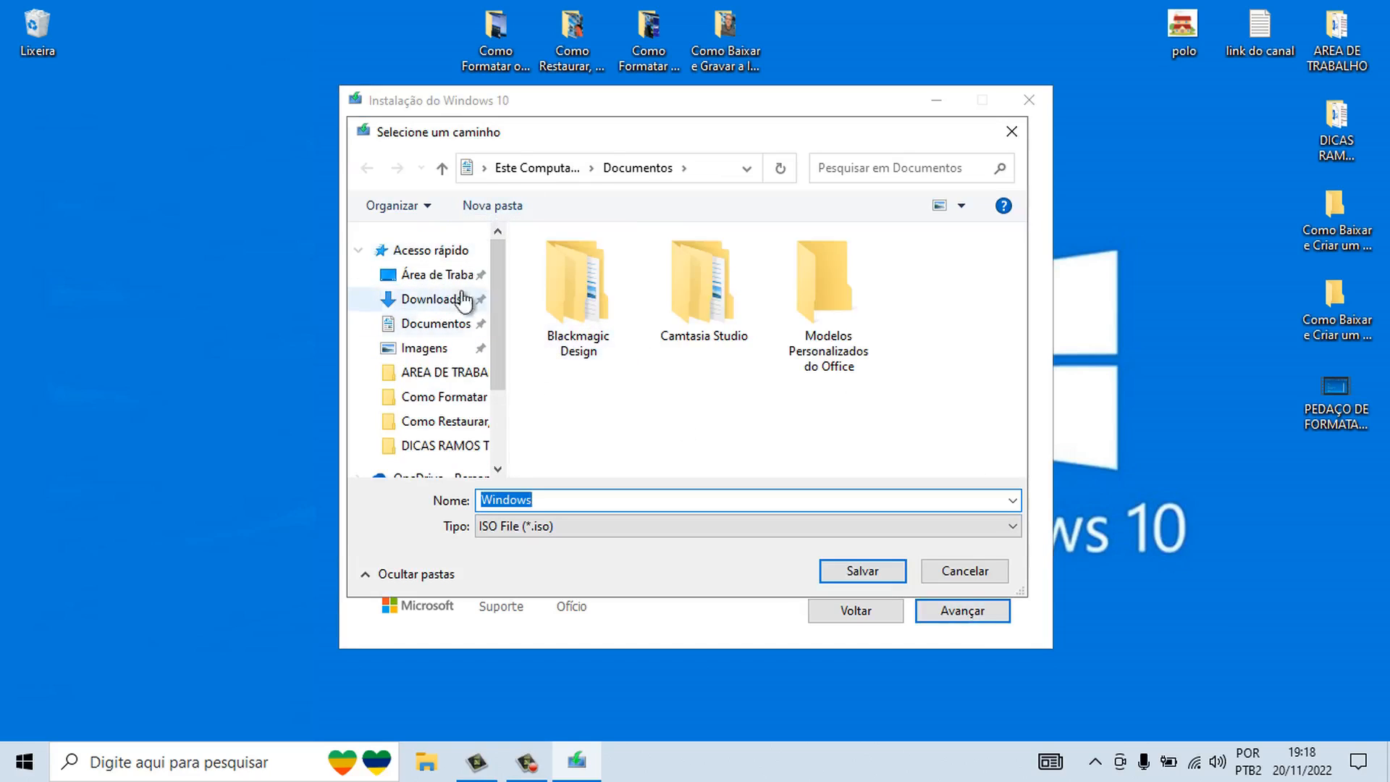
click(406, 275)
click(536, 500)
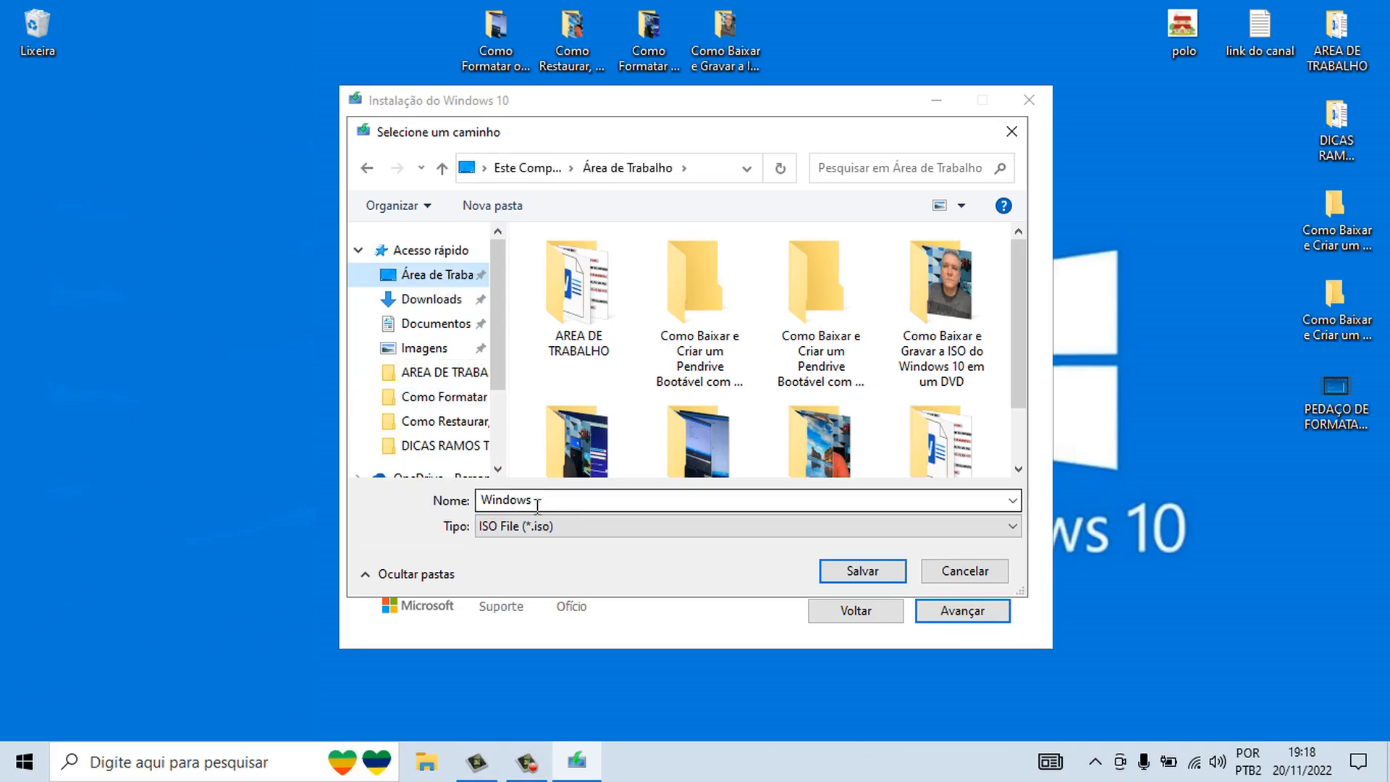
click(862, 571)
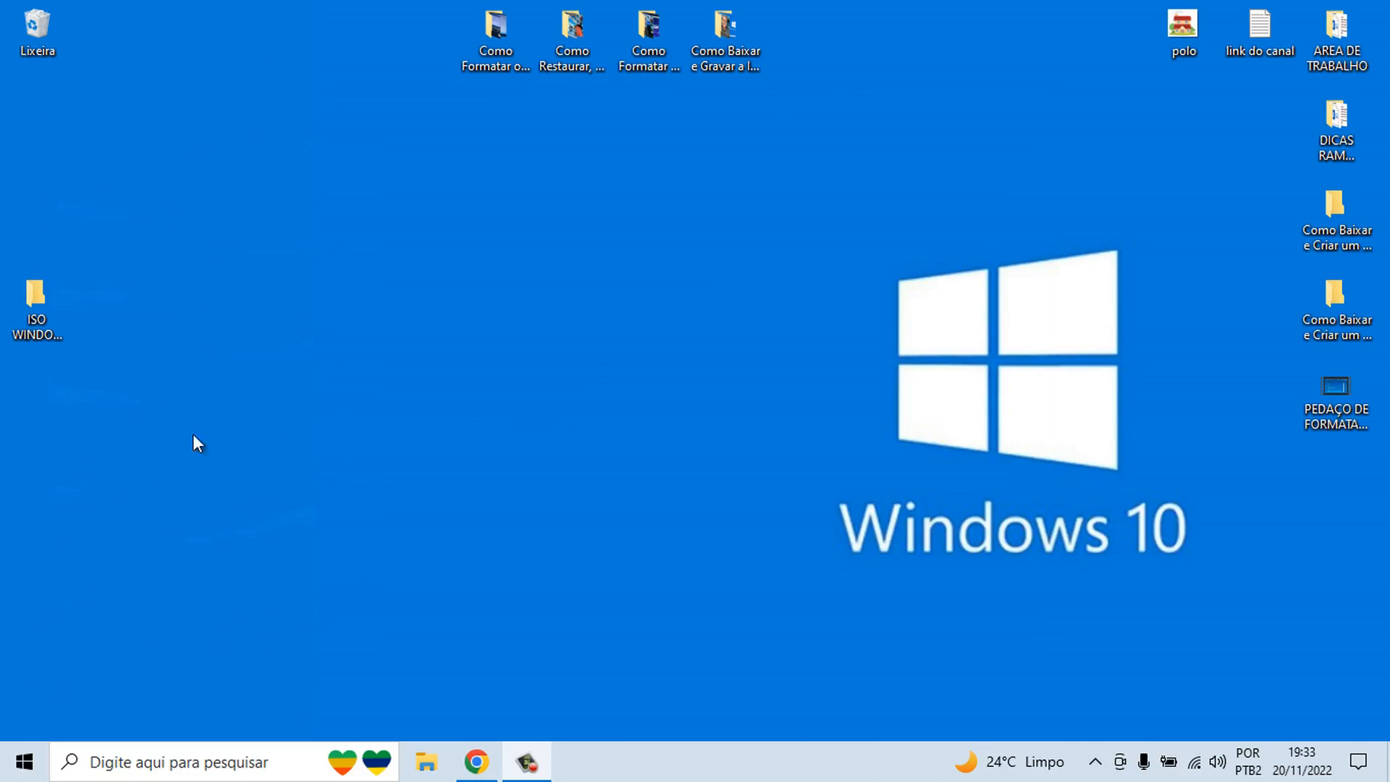
- Switch to Chrome and open the official CDBurnerXP site from the search results, dismissing the translation offer and allowing cookies
click(42, 302)
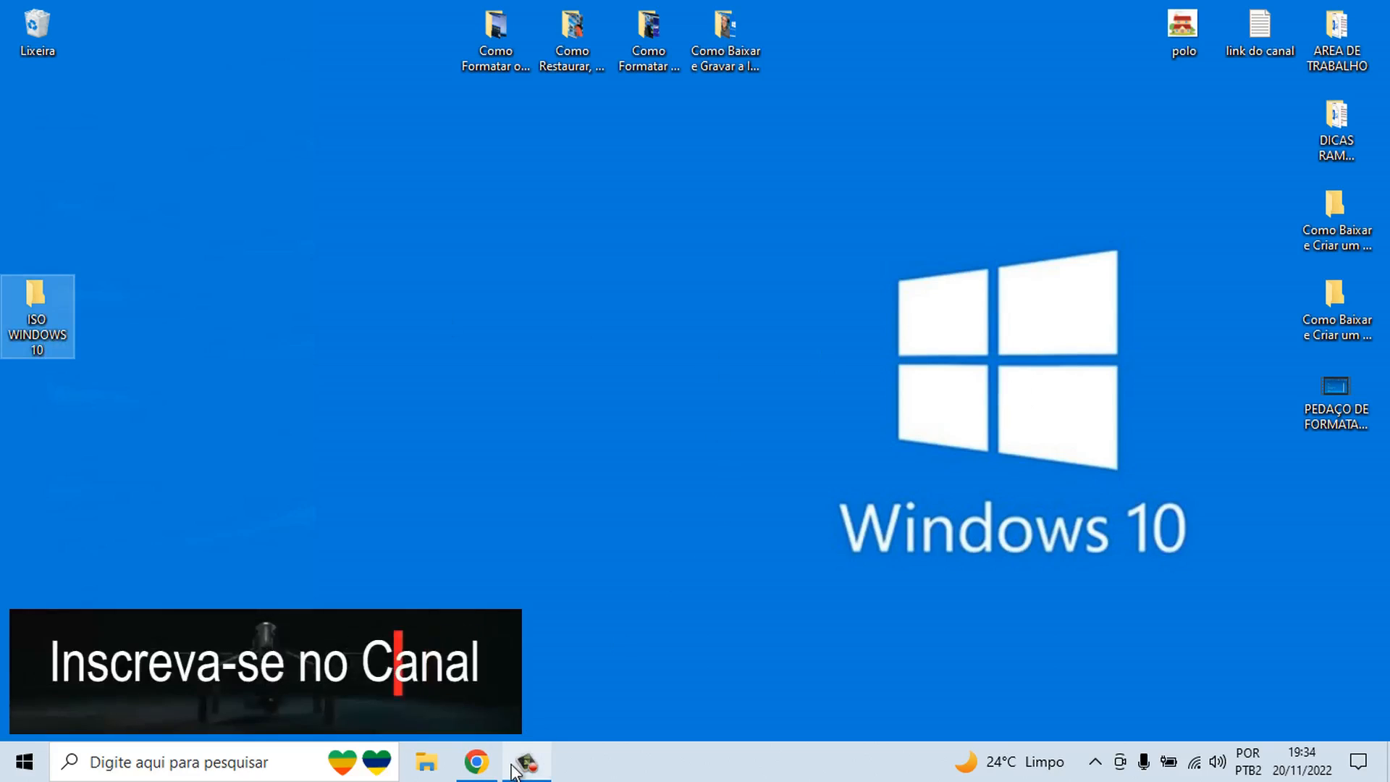
click(475, 762)
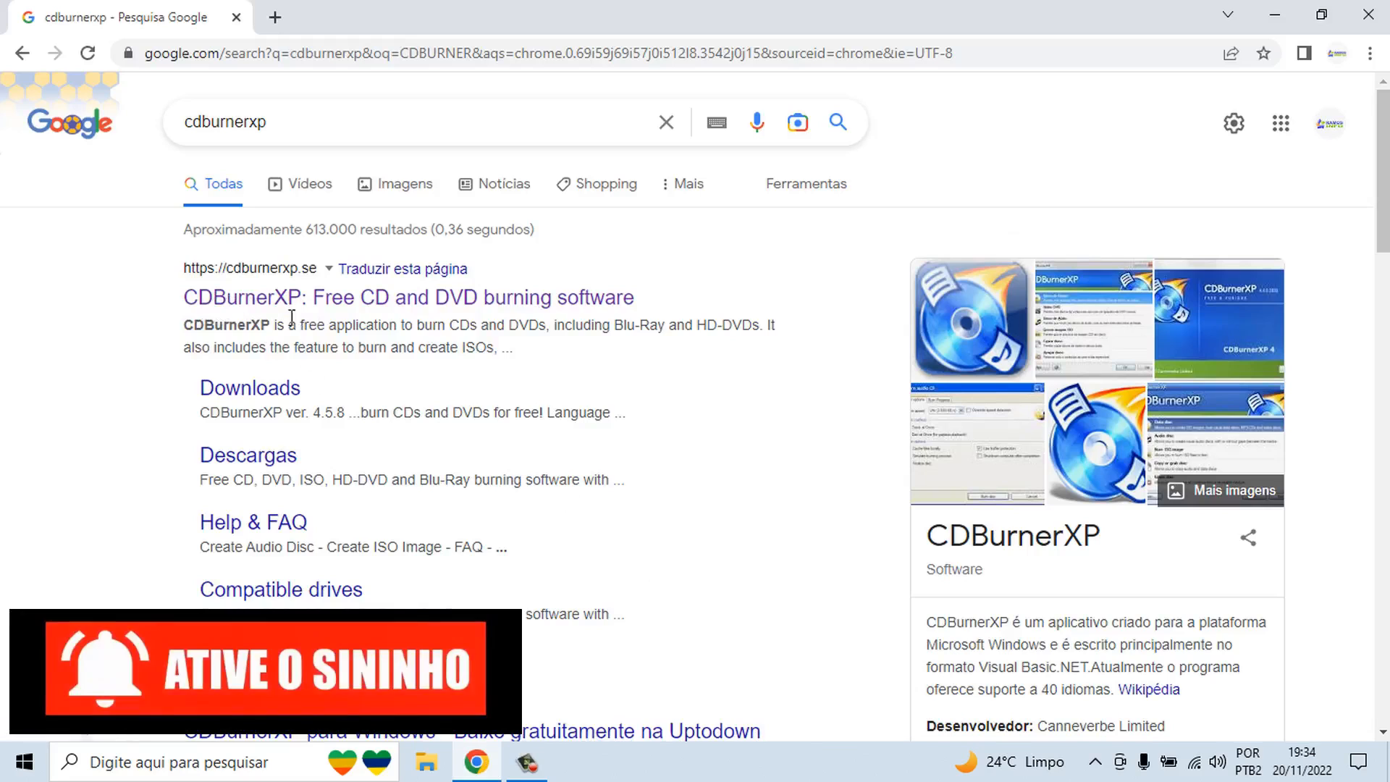
click(254, 300)
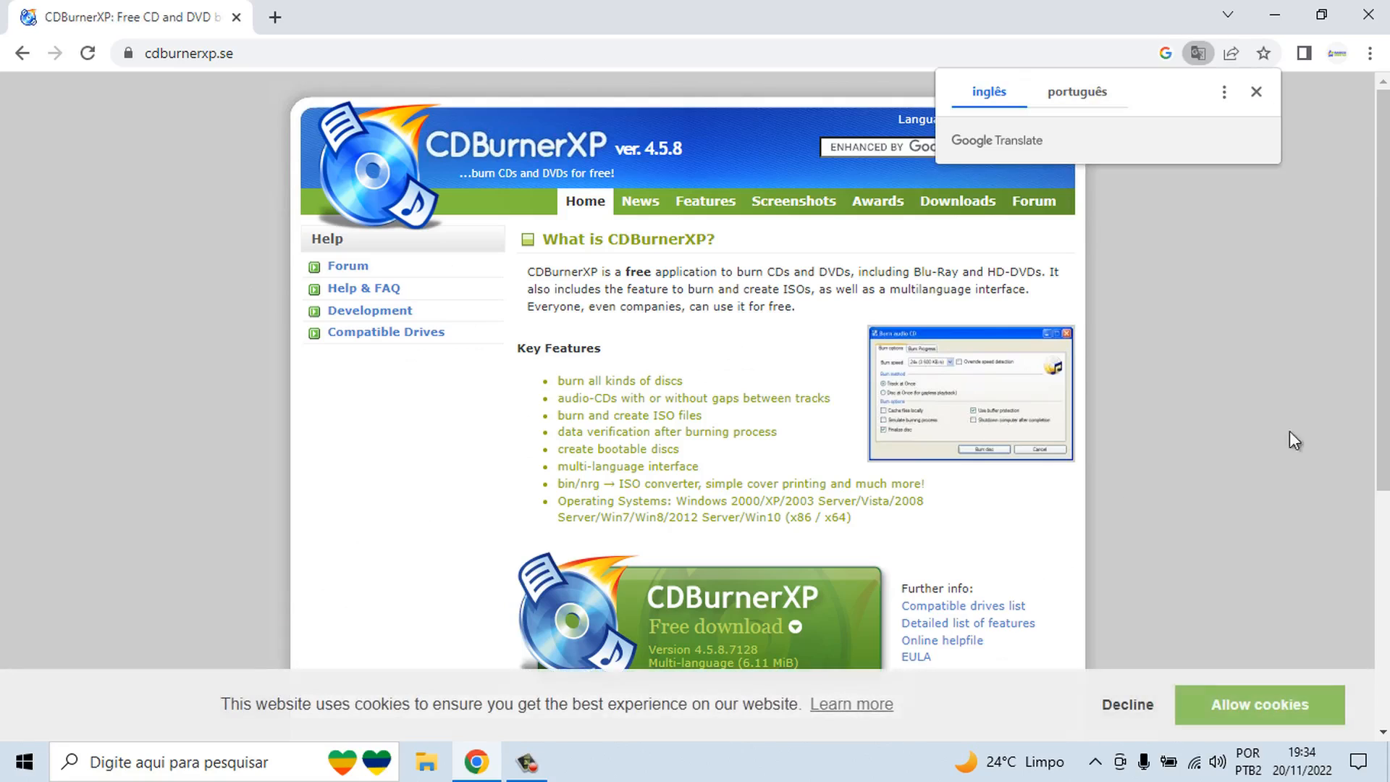
click(1256, 92)
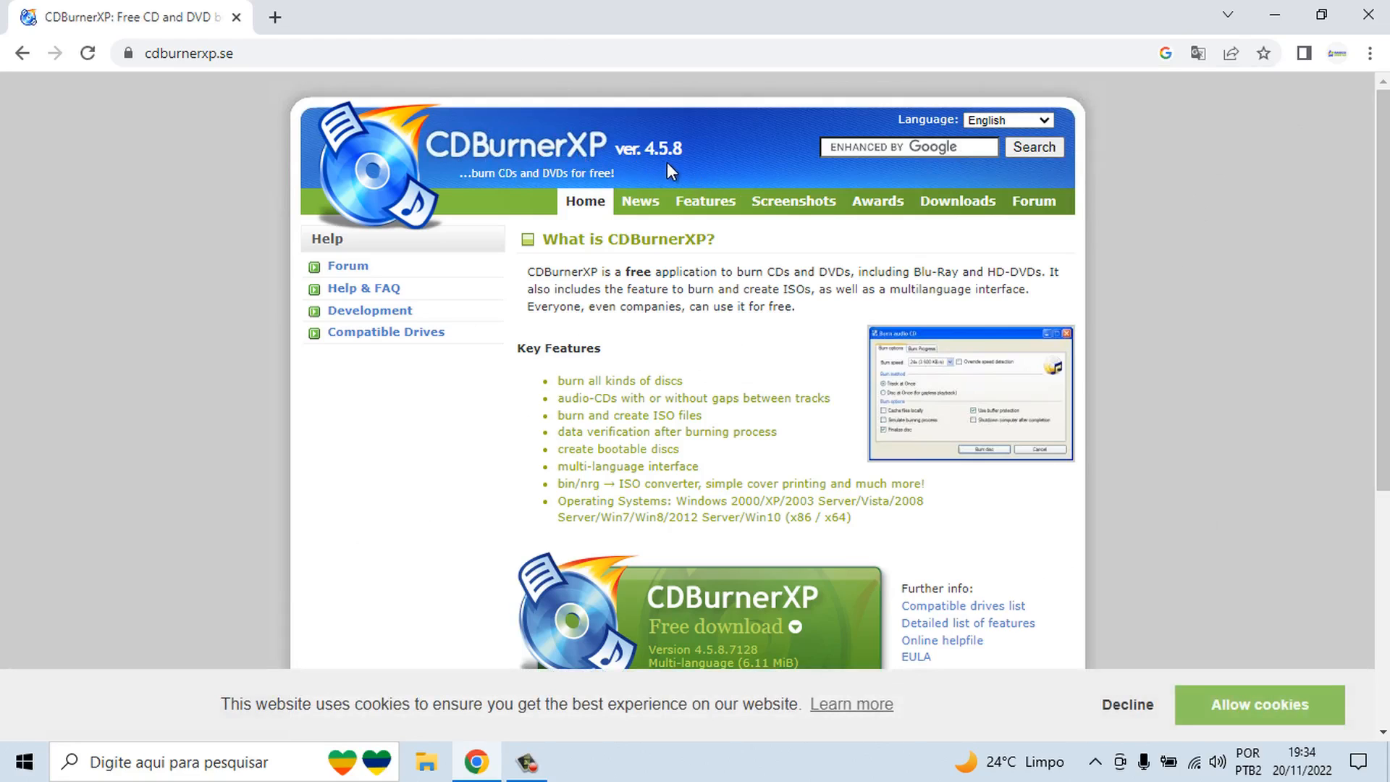
click(1237, 711)
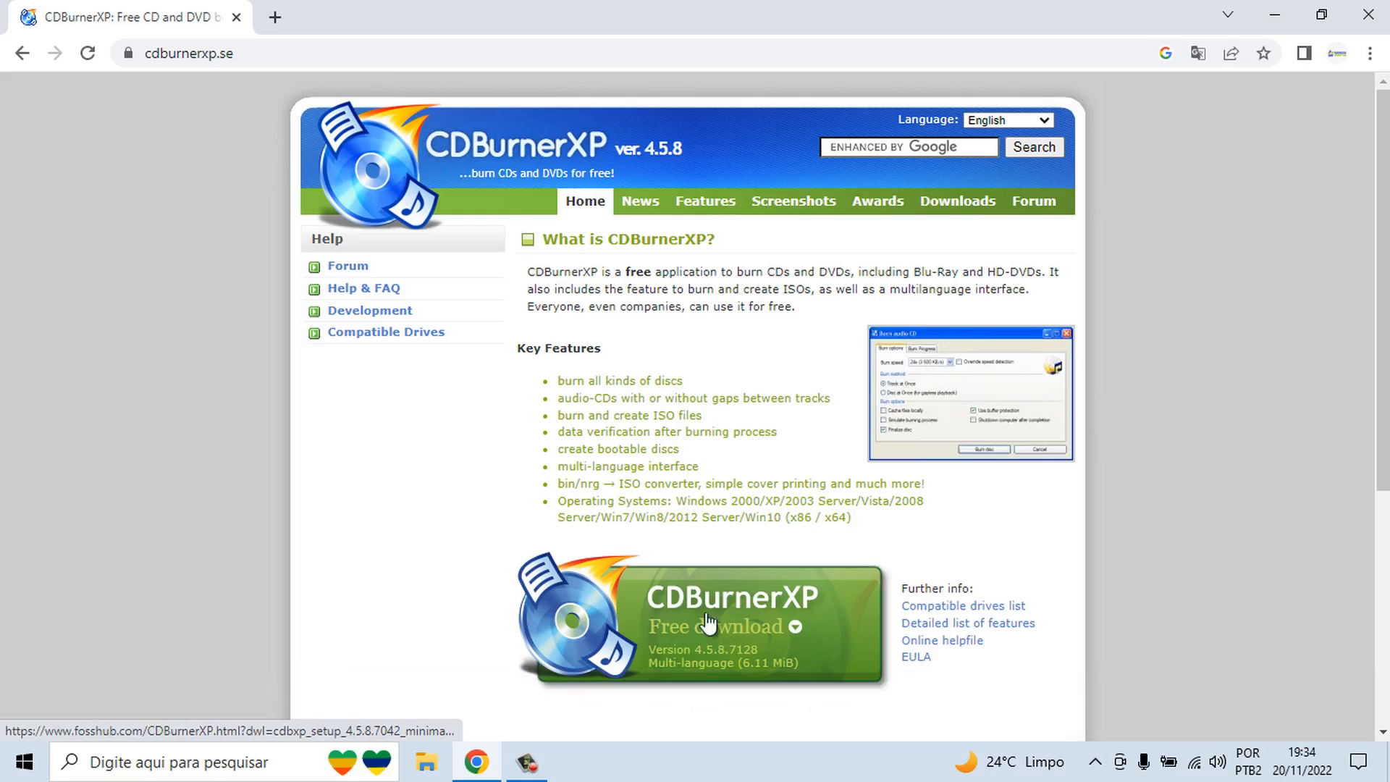
- Download the CDBurnerXP 64-bit Setup from the site's free download page, check the browser's download list and close Chrome
click(680, 621)
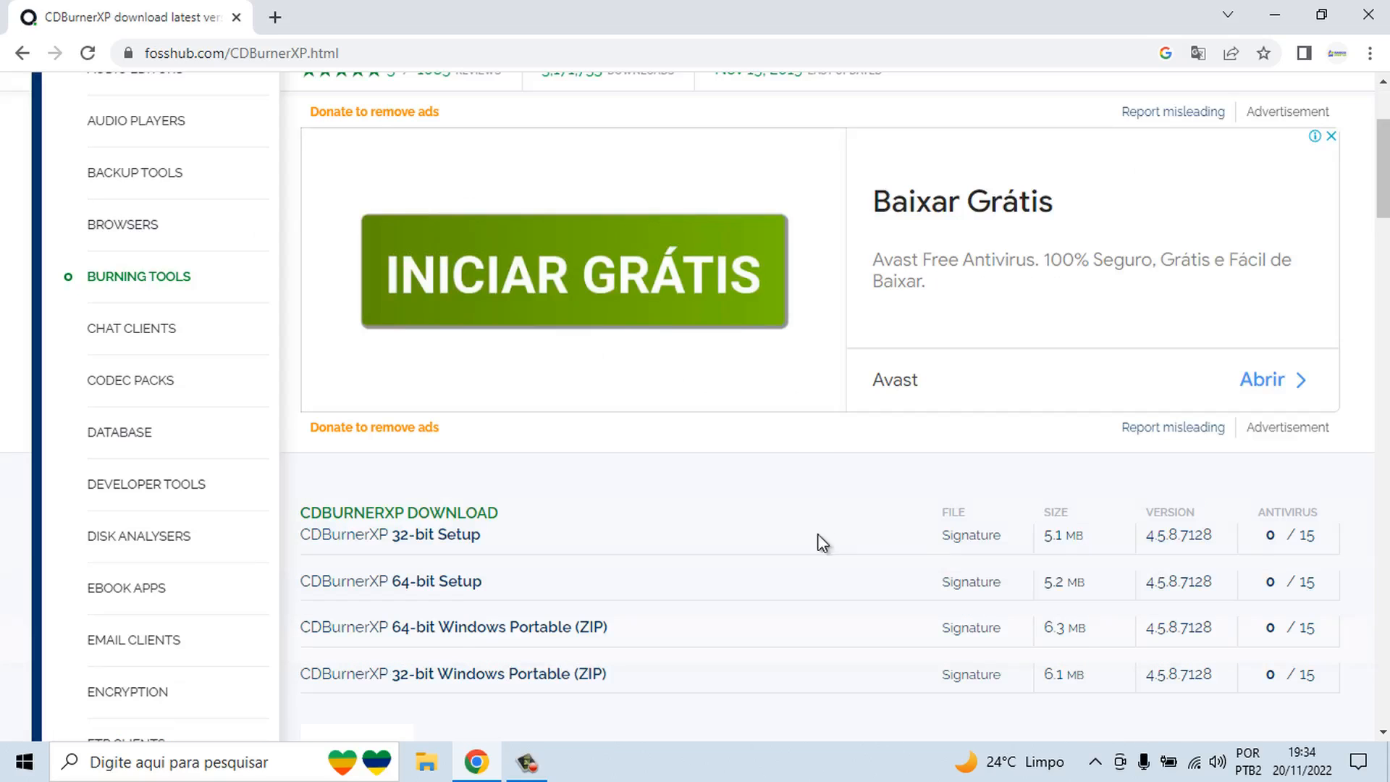
scroll(658, 463, down, 1)
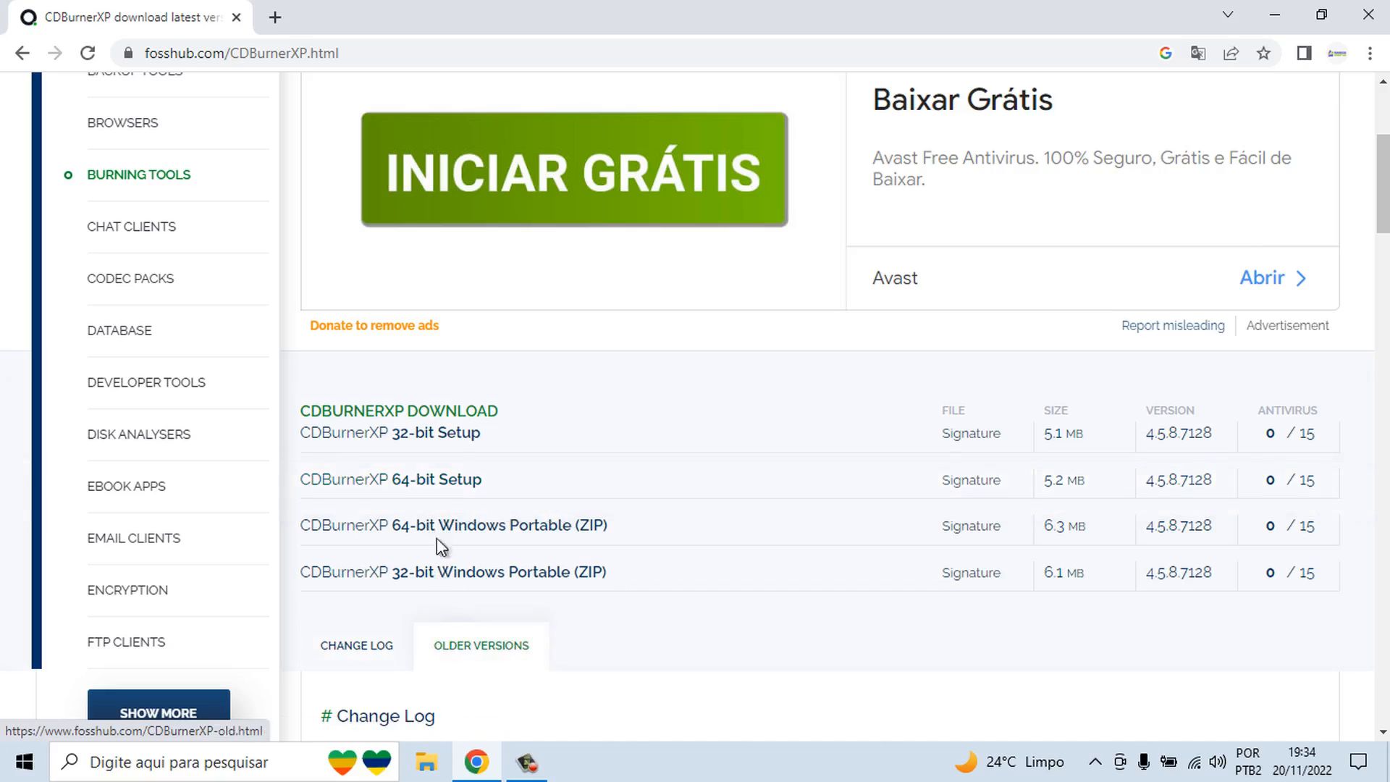
click(409, 489)
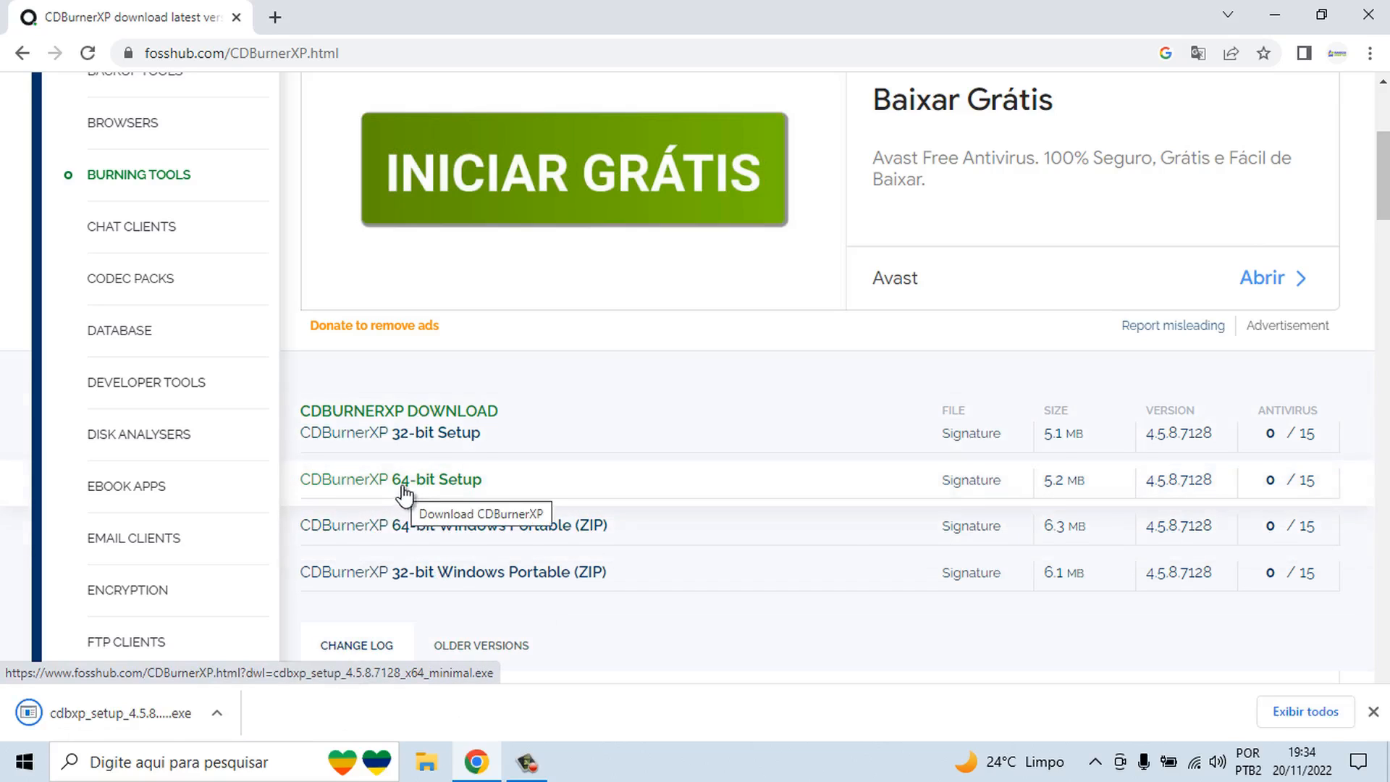
click(1294, 711)
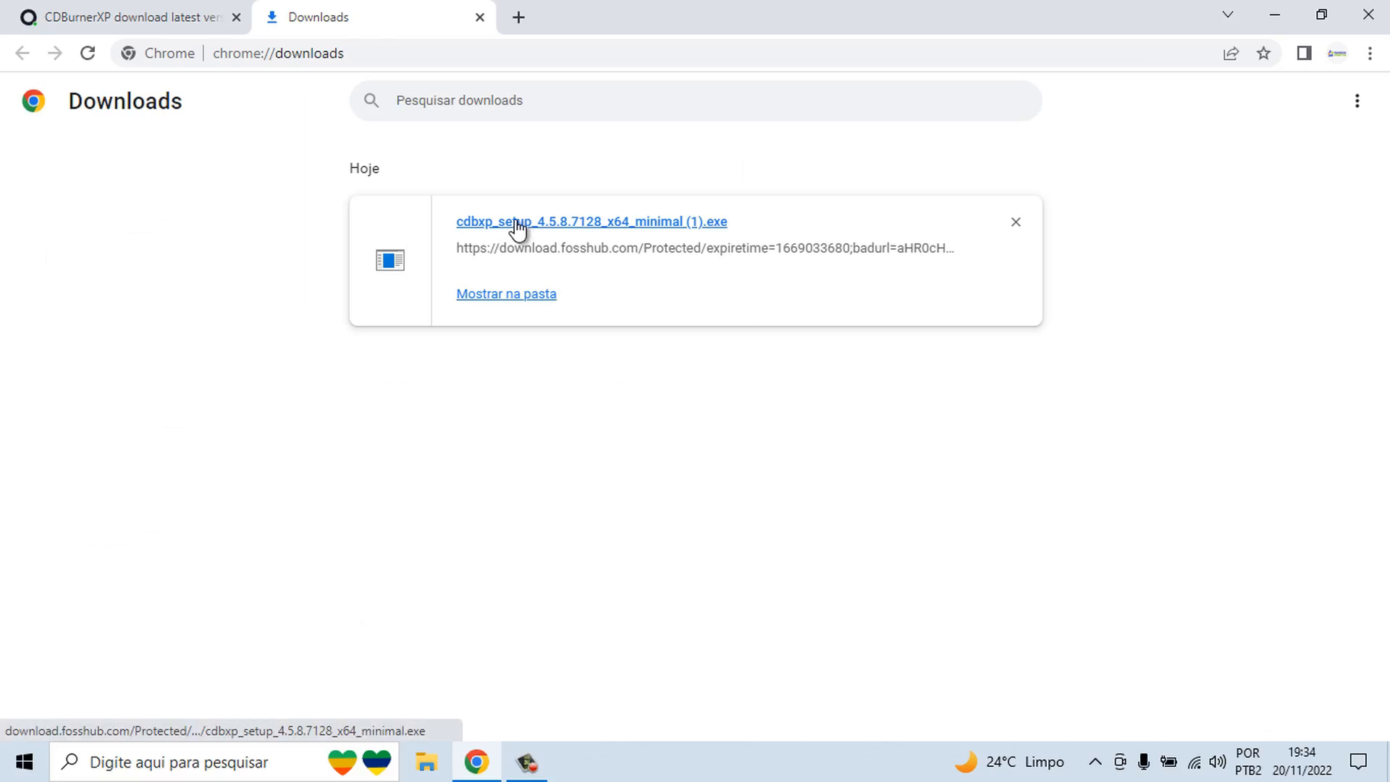
click(479, 17)
click(1368, 15)
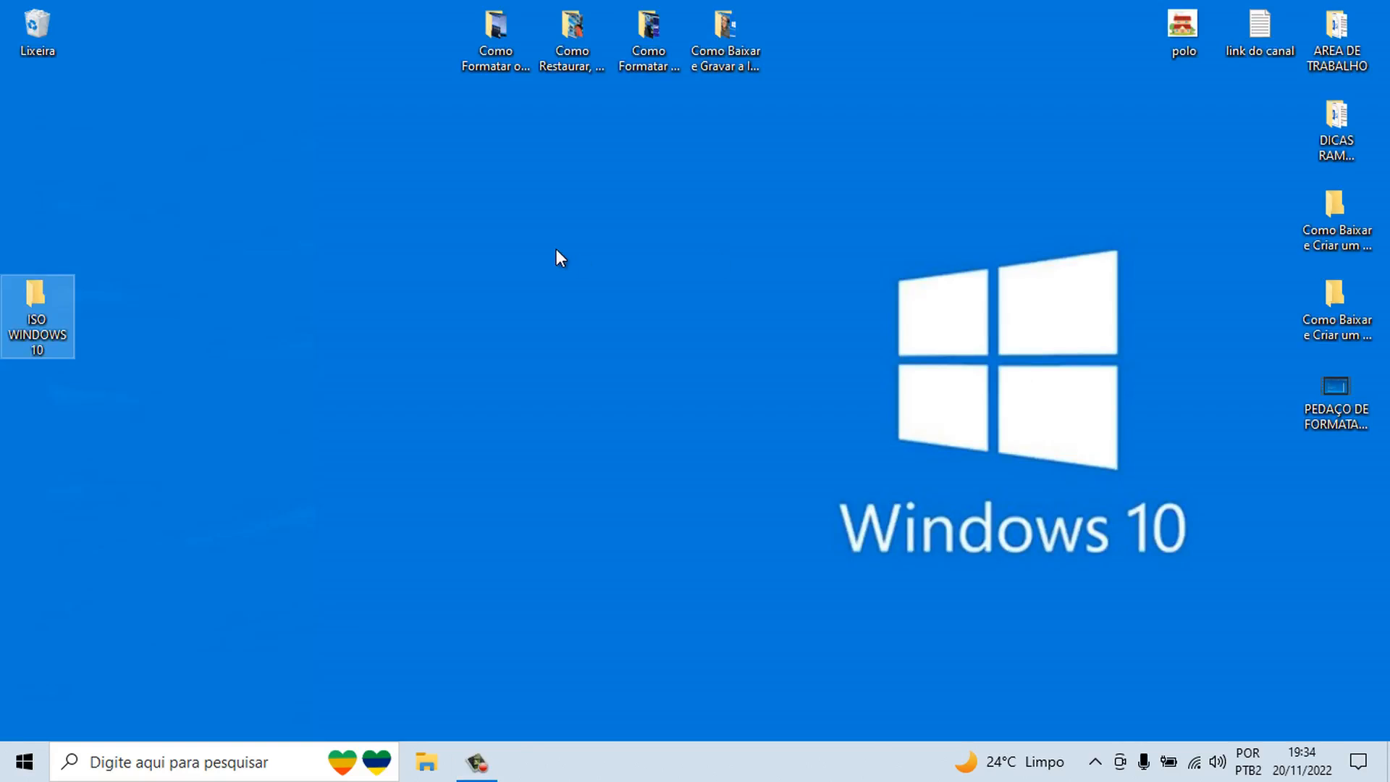
- Refresh the desktop and show the Downloads folder in a maximized File Explorer window
right_click(556, 249)
click(618, 304)
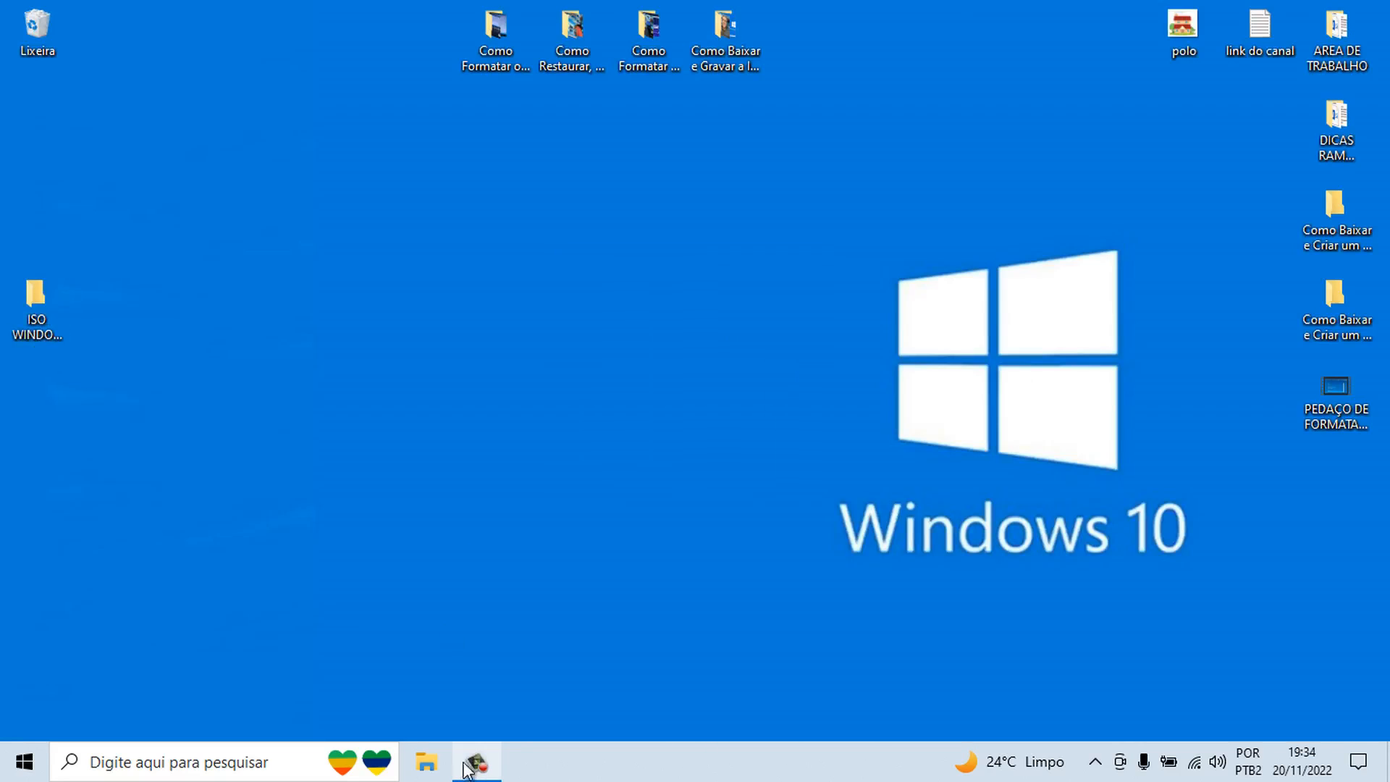
key(super+e)
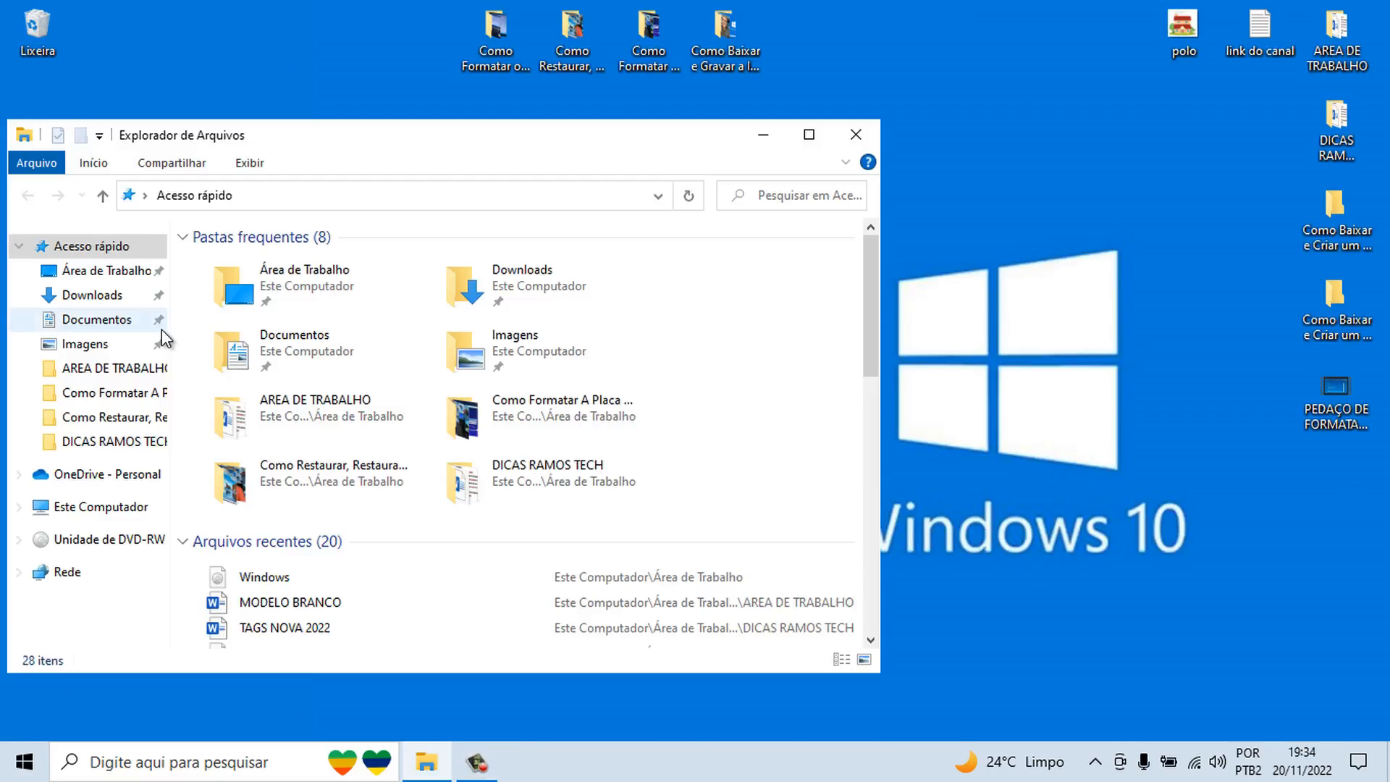
drag(536, 149, 753, 149)
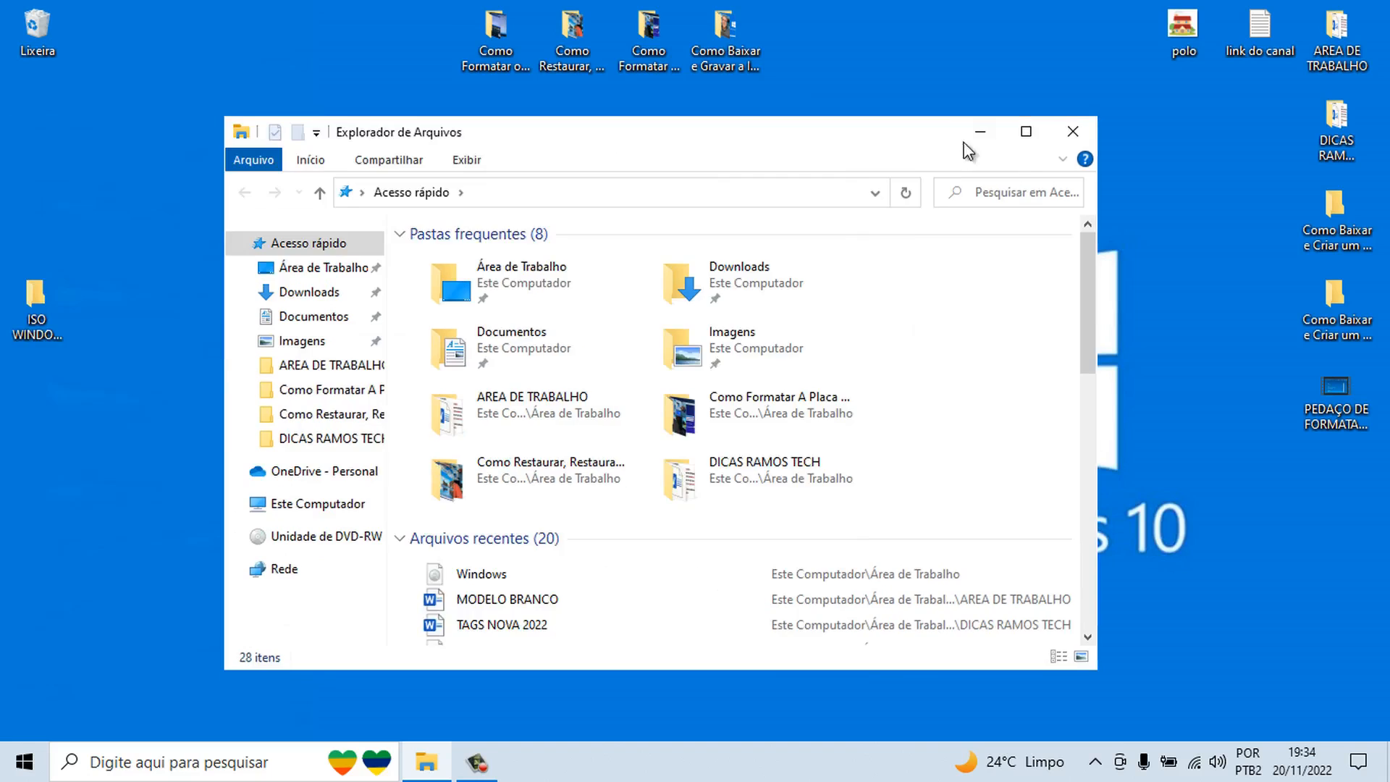
click(1026, 131)
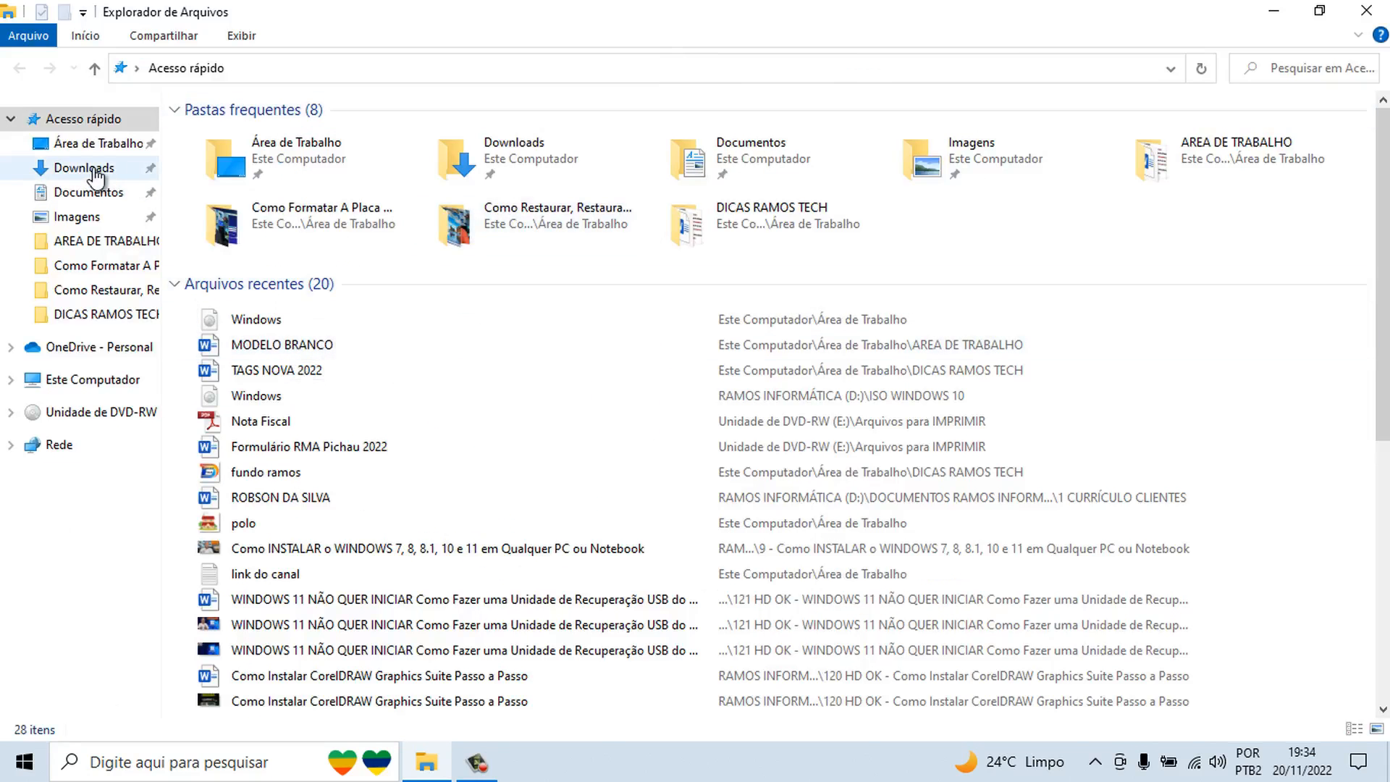
click(94, 170)
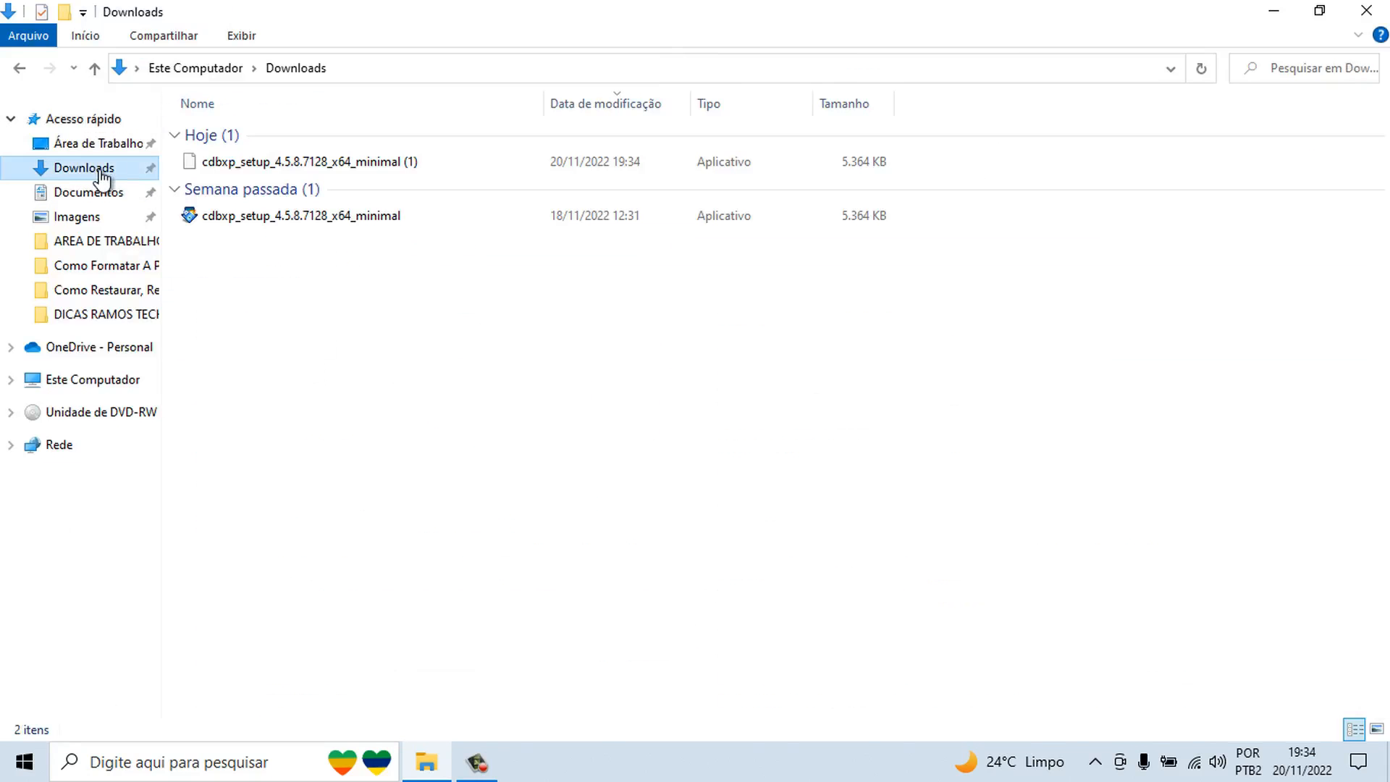
- Delete the duplicate installer cdbxp_setup_4.5.8.7128_x64_minimal (1) from the Downloads folder
click(269, 163)
click(336, 223)
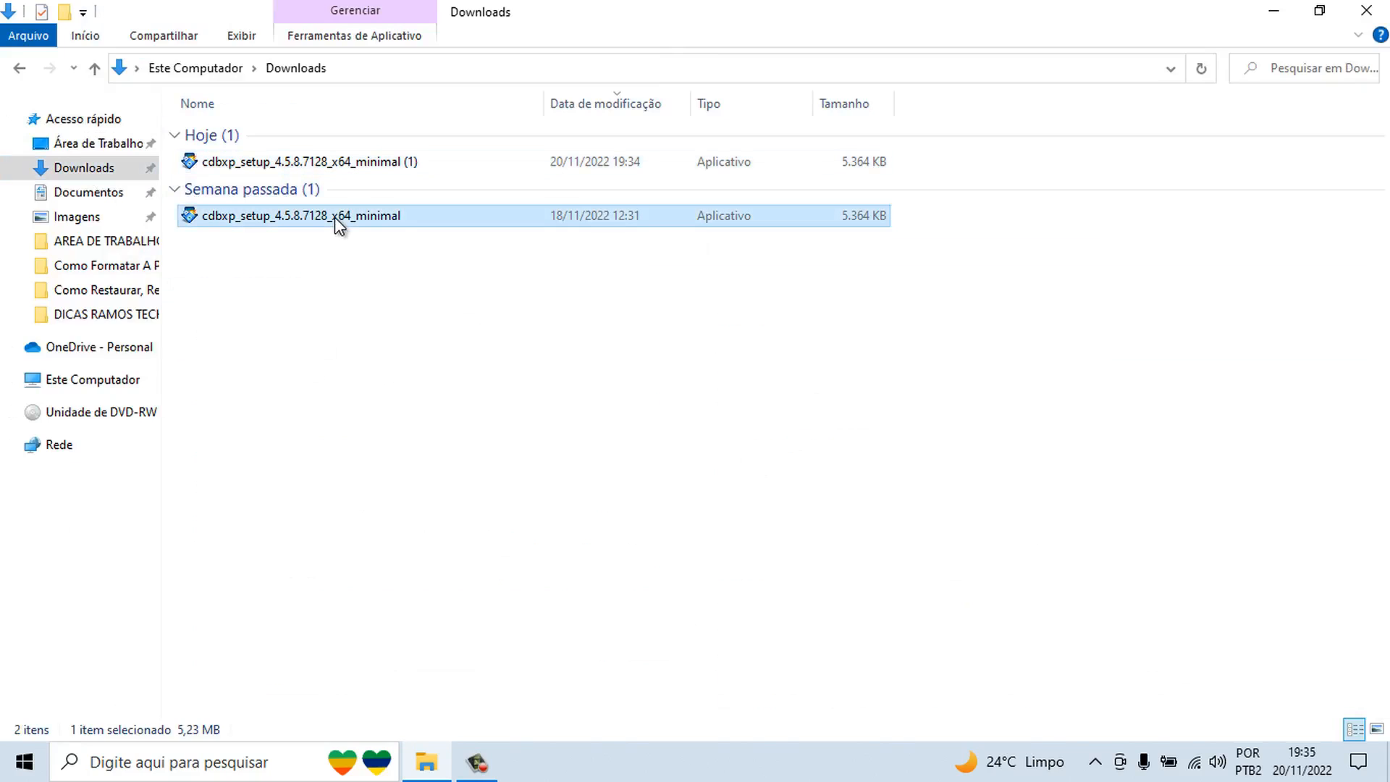
click(323, 161)
double_click(322, 162)
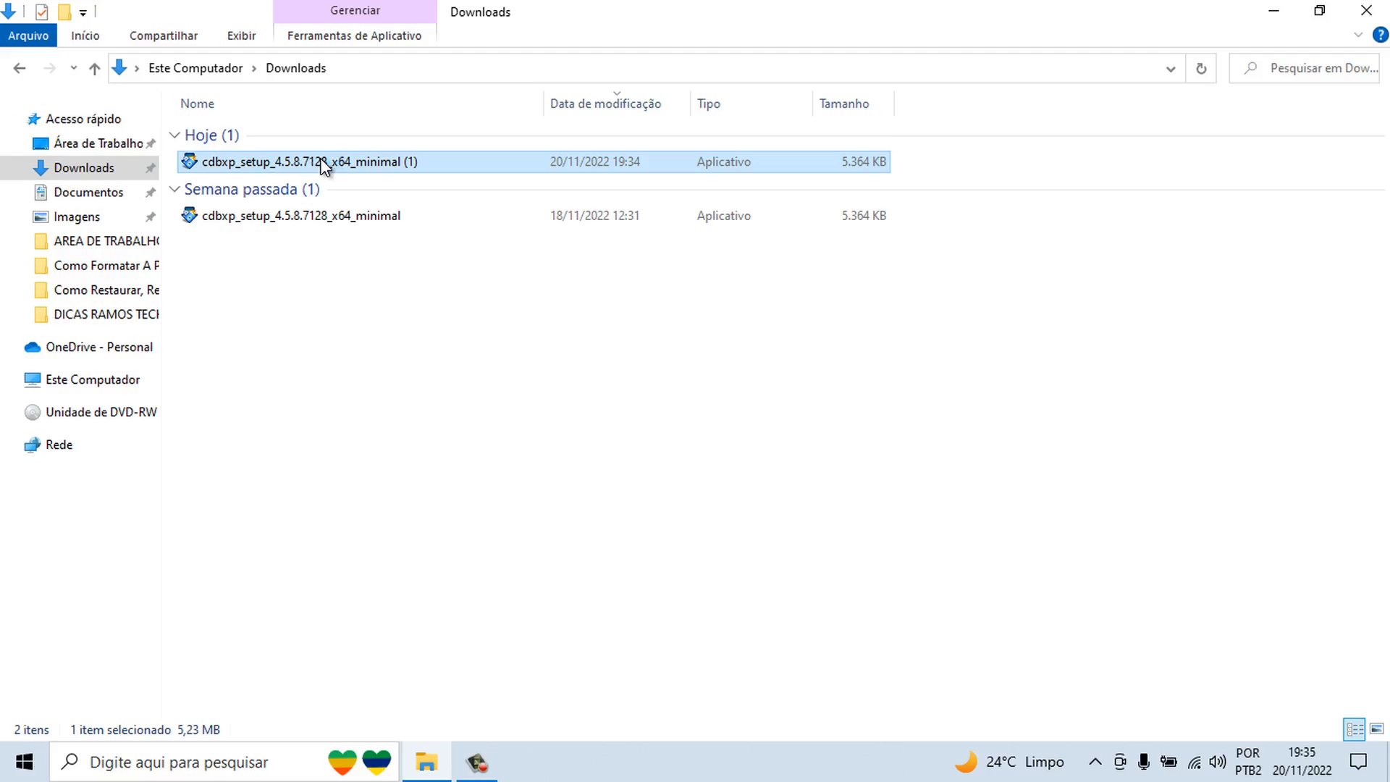
right_click(338, 161)
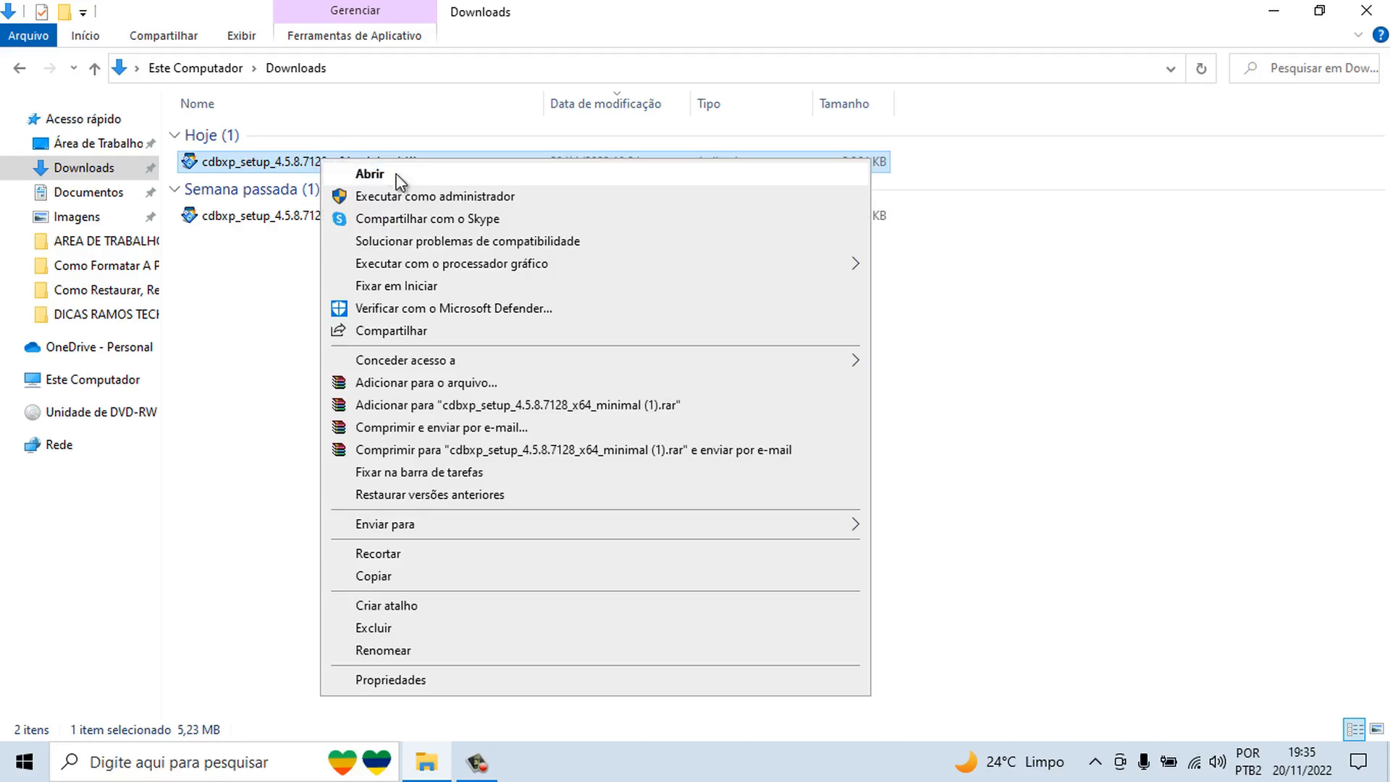
click(398, 632)
- Run the installer cdbxp_setup_4.5.8.7128_x64_minimal, allowing it at the security warning, and close the Downloads window
click(336, 164)
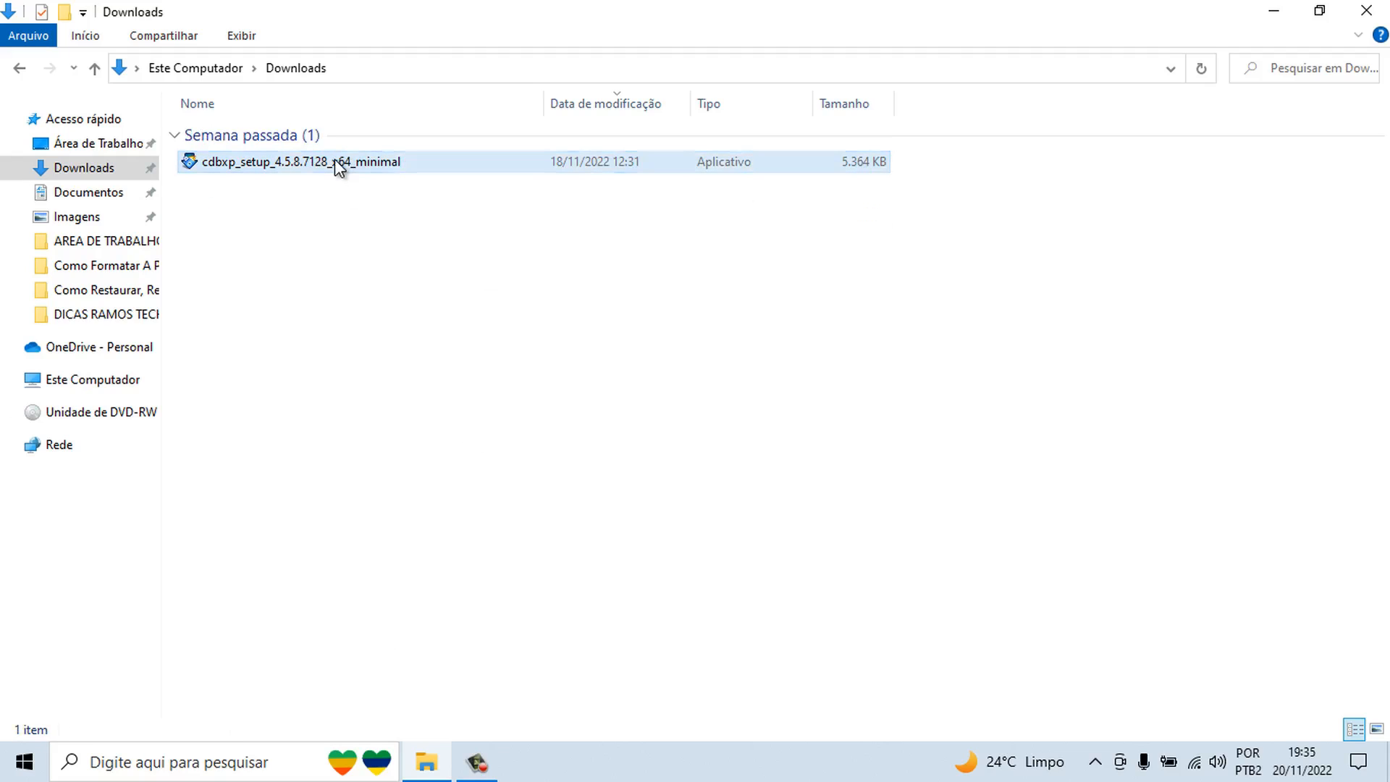
double_click(335, 162)
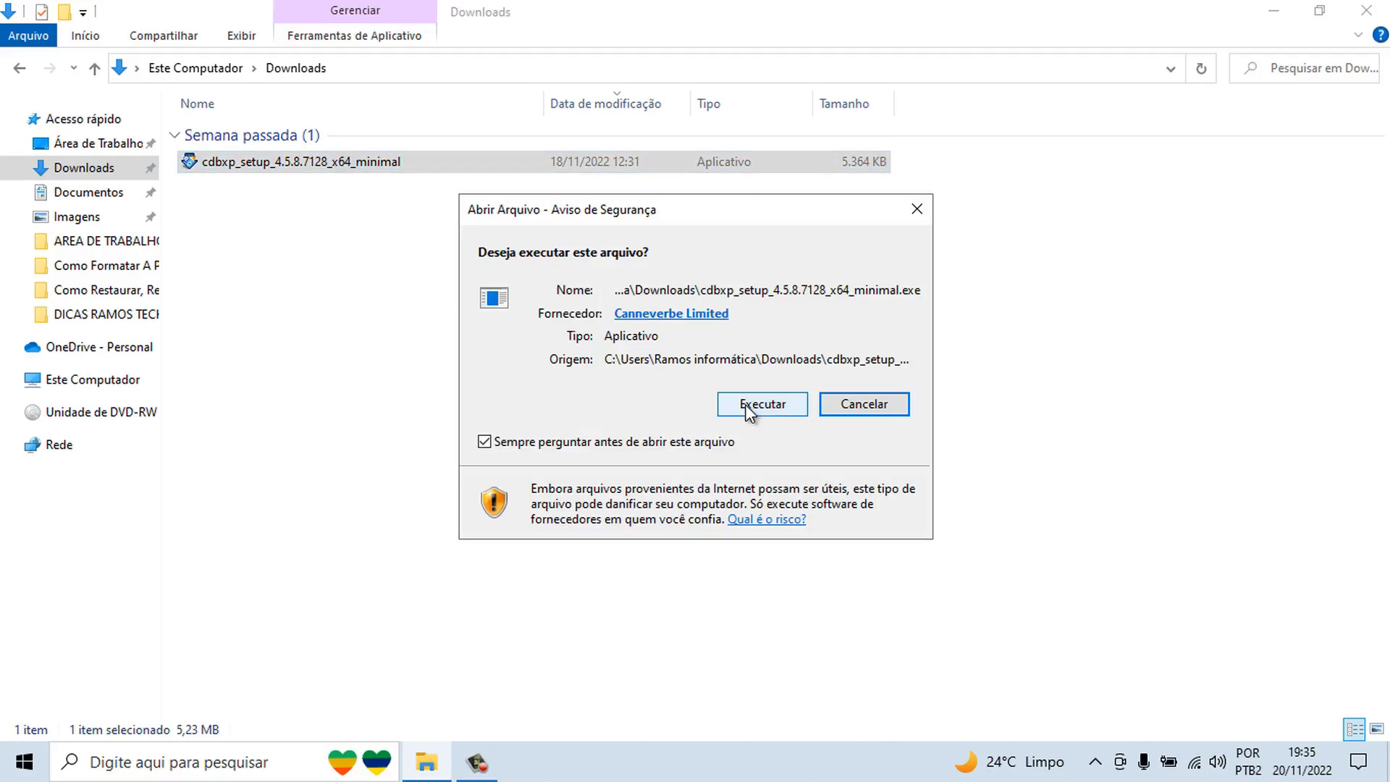
click(767, 409)
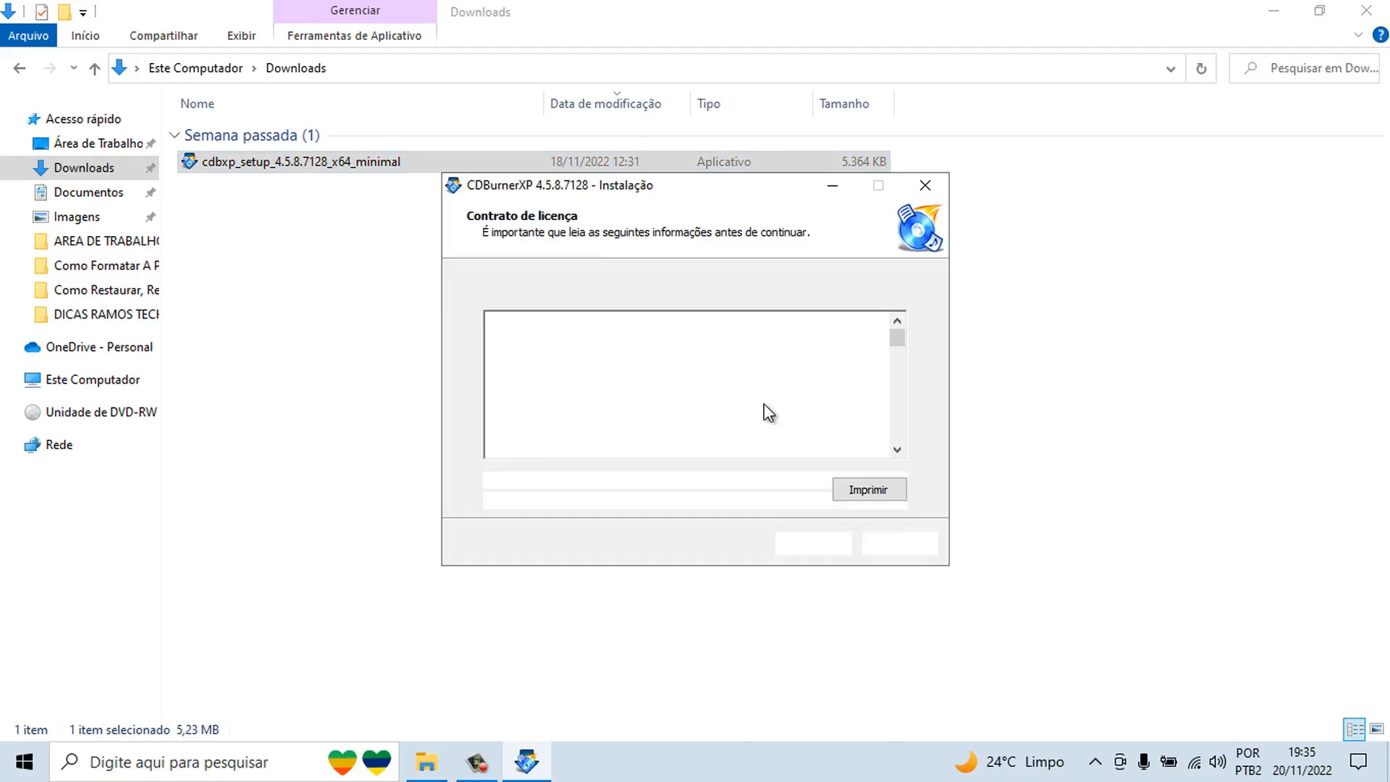
click(1367, 11)
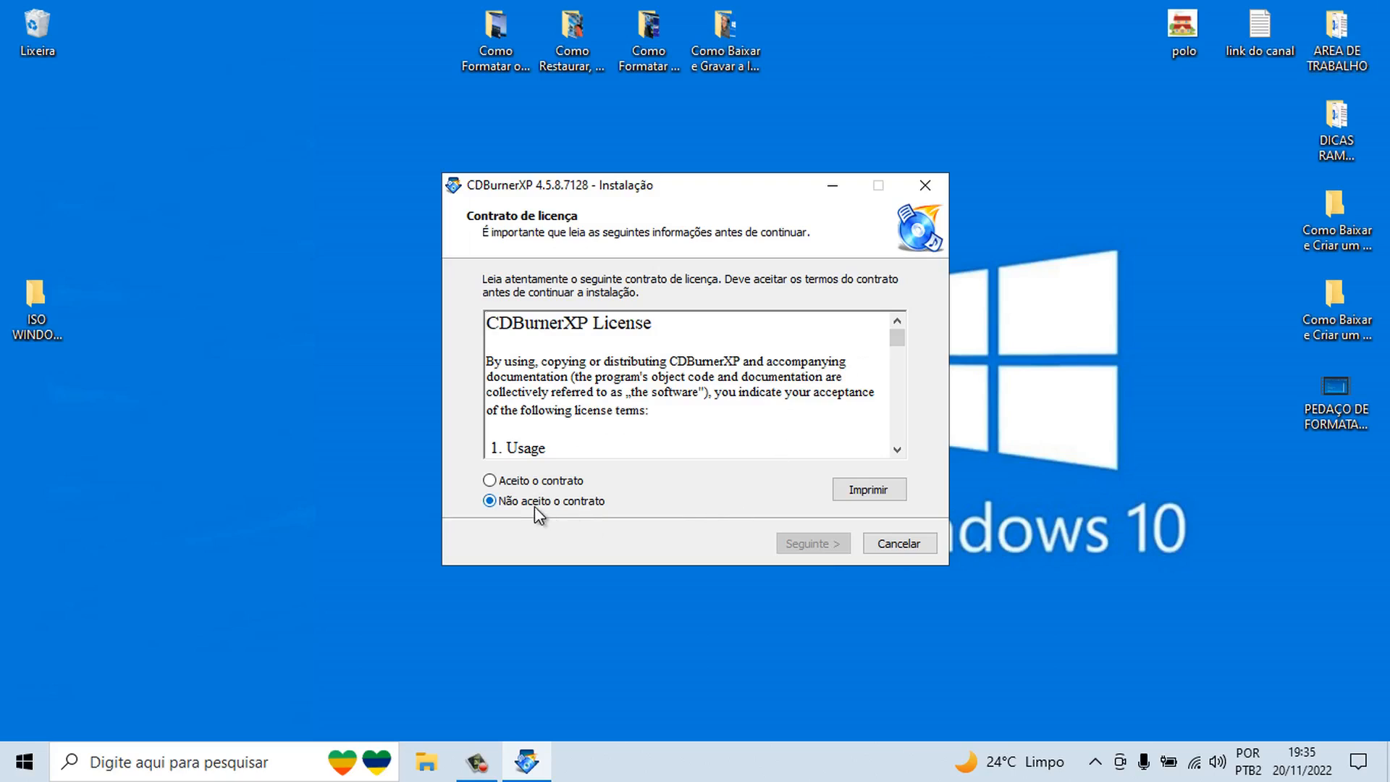
- Accept the CDBurnerXP license contract and proceed with the Instalação Completa component set
click(500, 482)
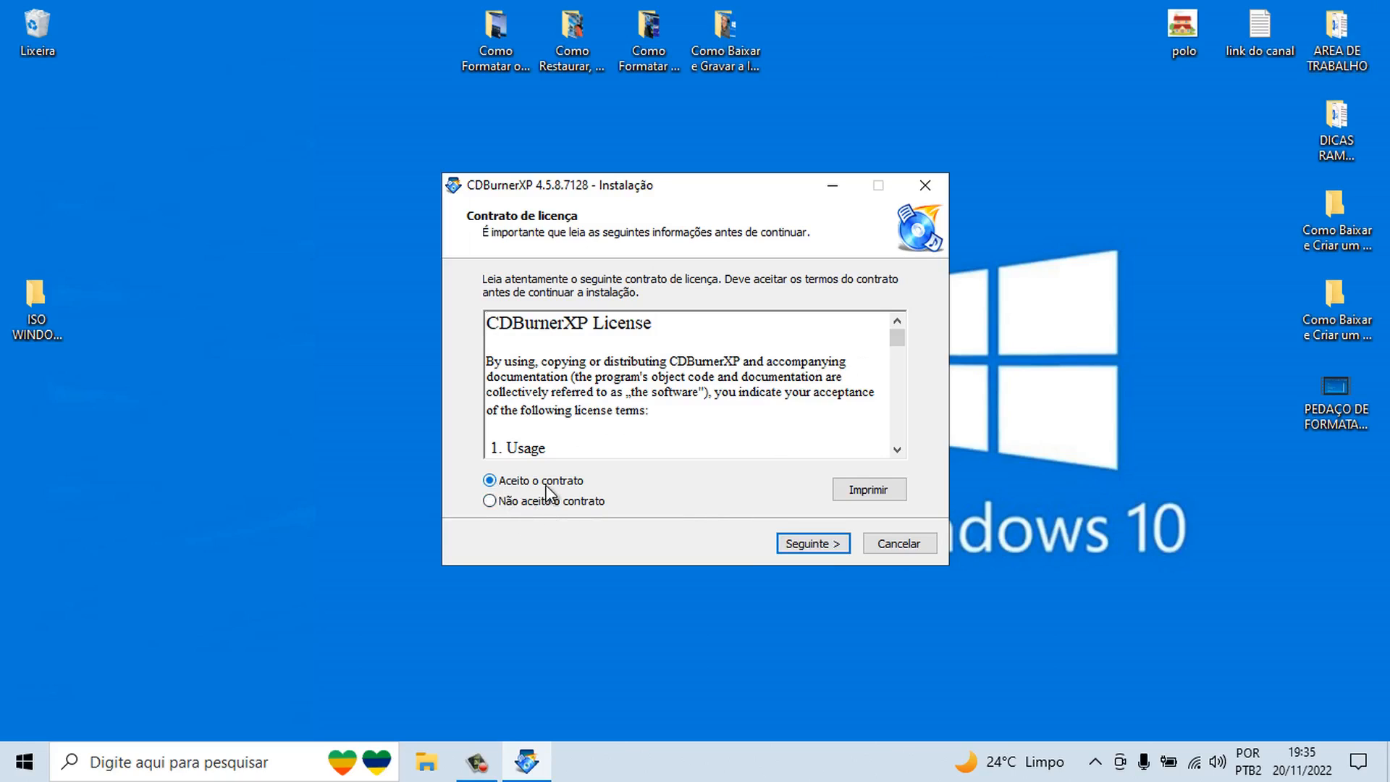
click(820, 544)
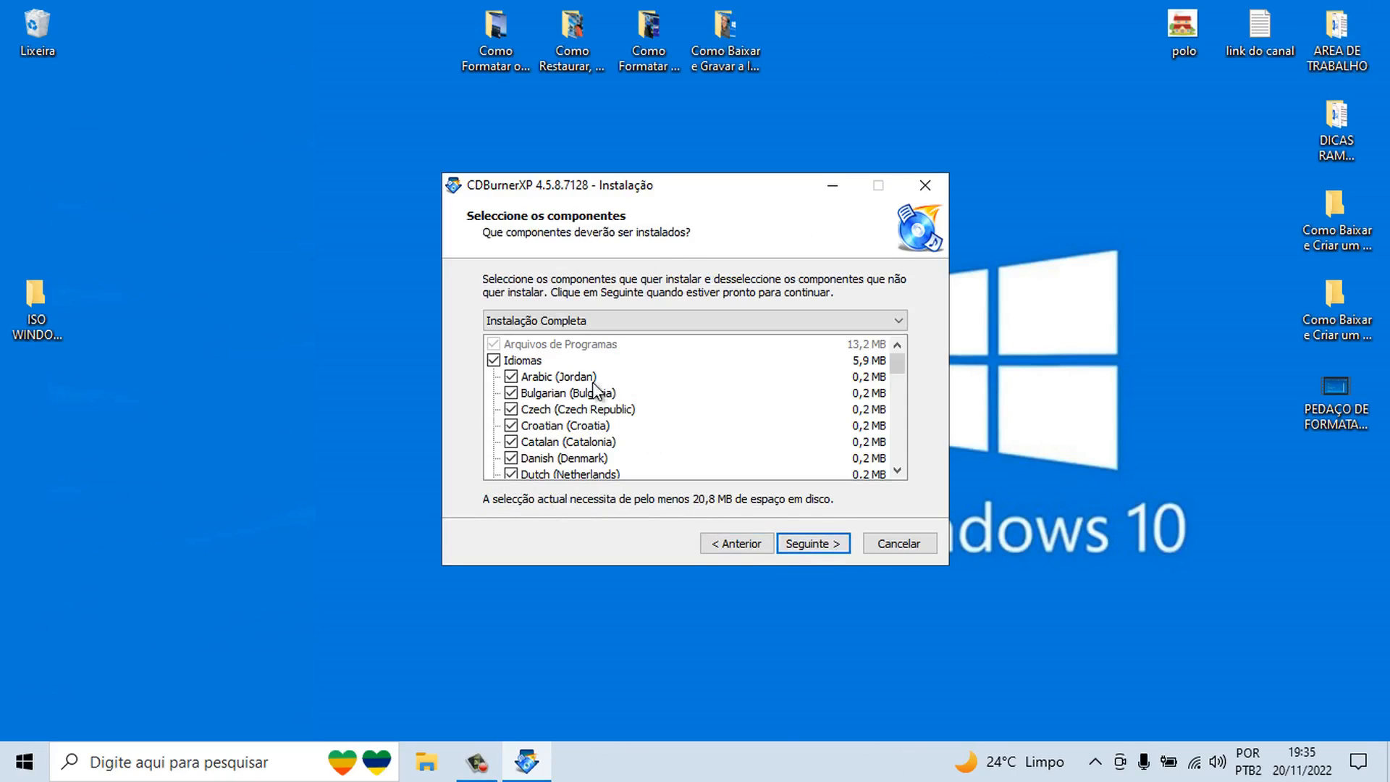
mouse_move(907, 370)
mouse_down()
mouse_move(899, 449)
mouse_move(924, 358)
mouse_up()
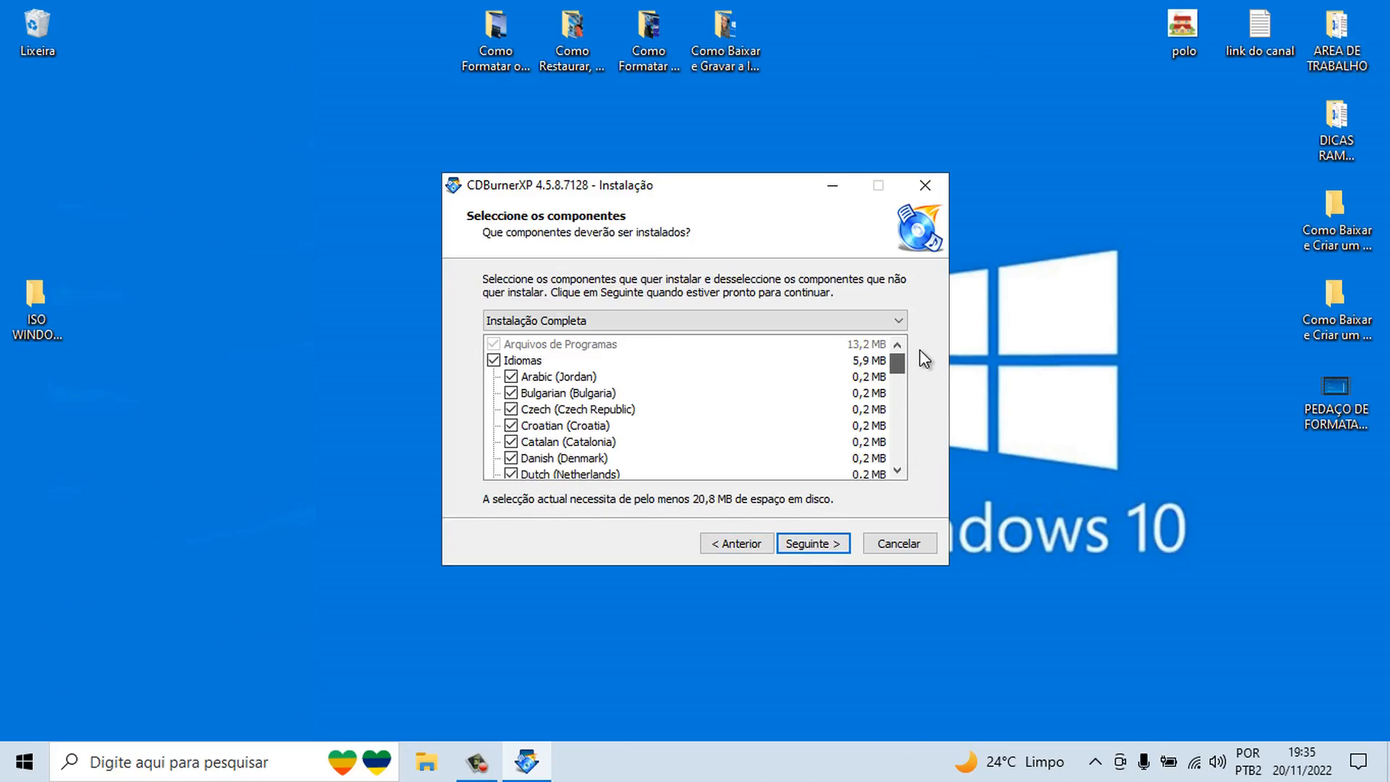
click(814, 544)
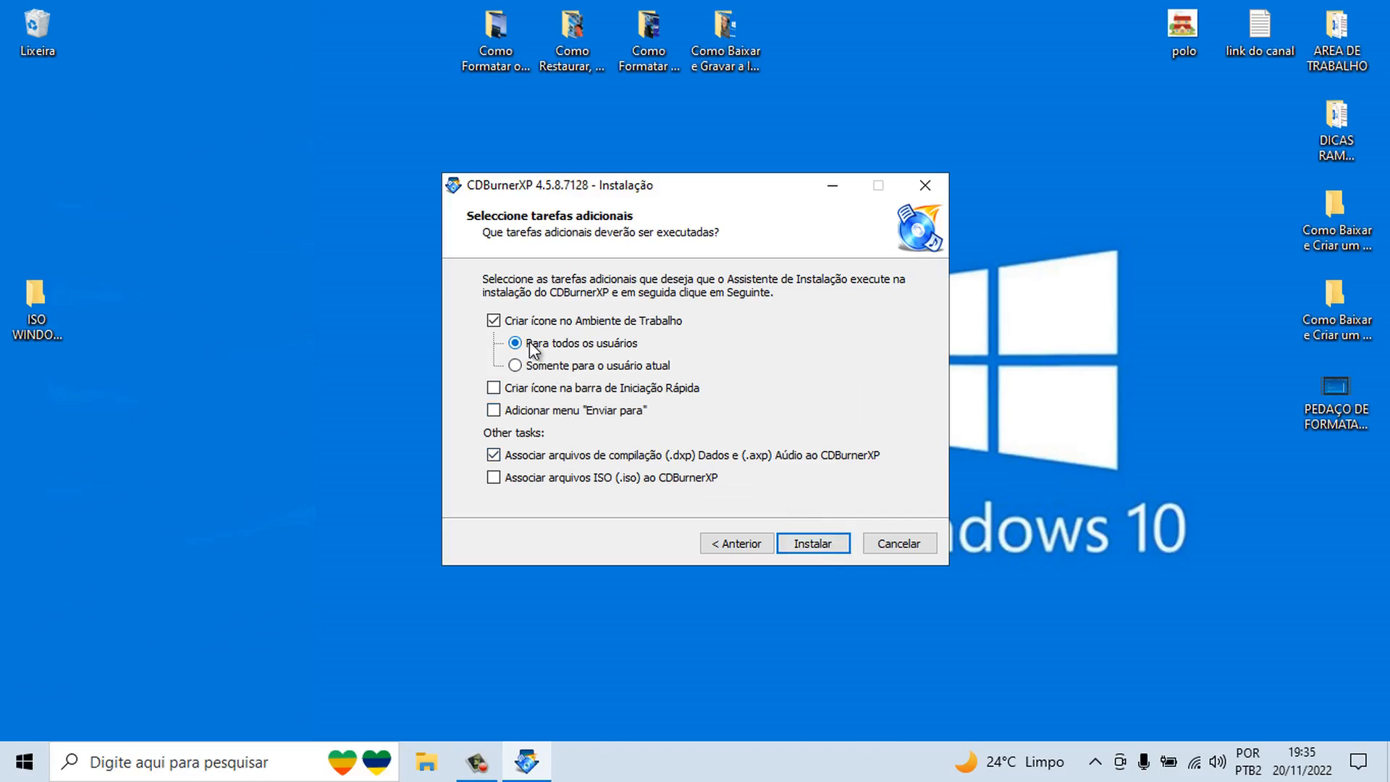
- Install CDBurnerXP with a desktop icon for all users and finish the setup with the program set to launch
click(494, 321)
click(495, 322)
click(822, 547)
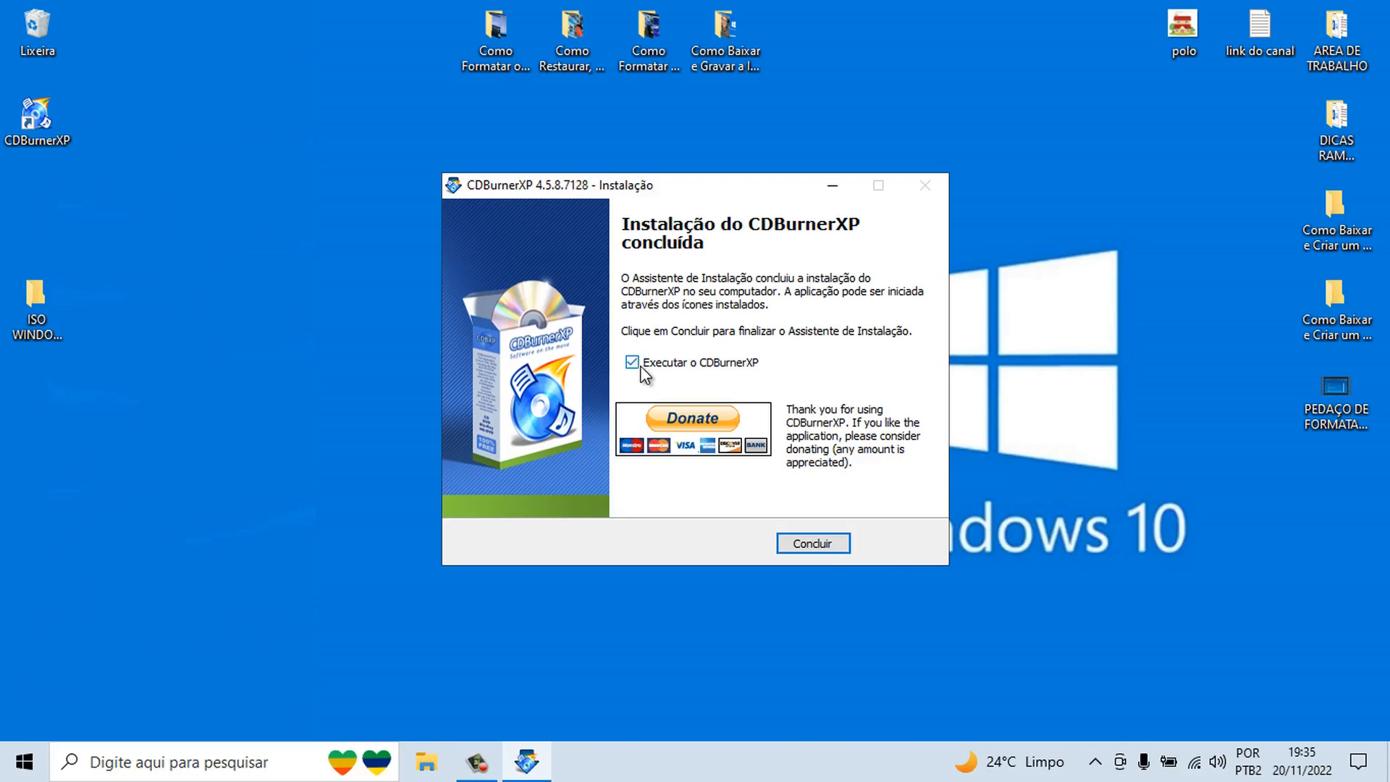
click(810, 542)
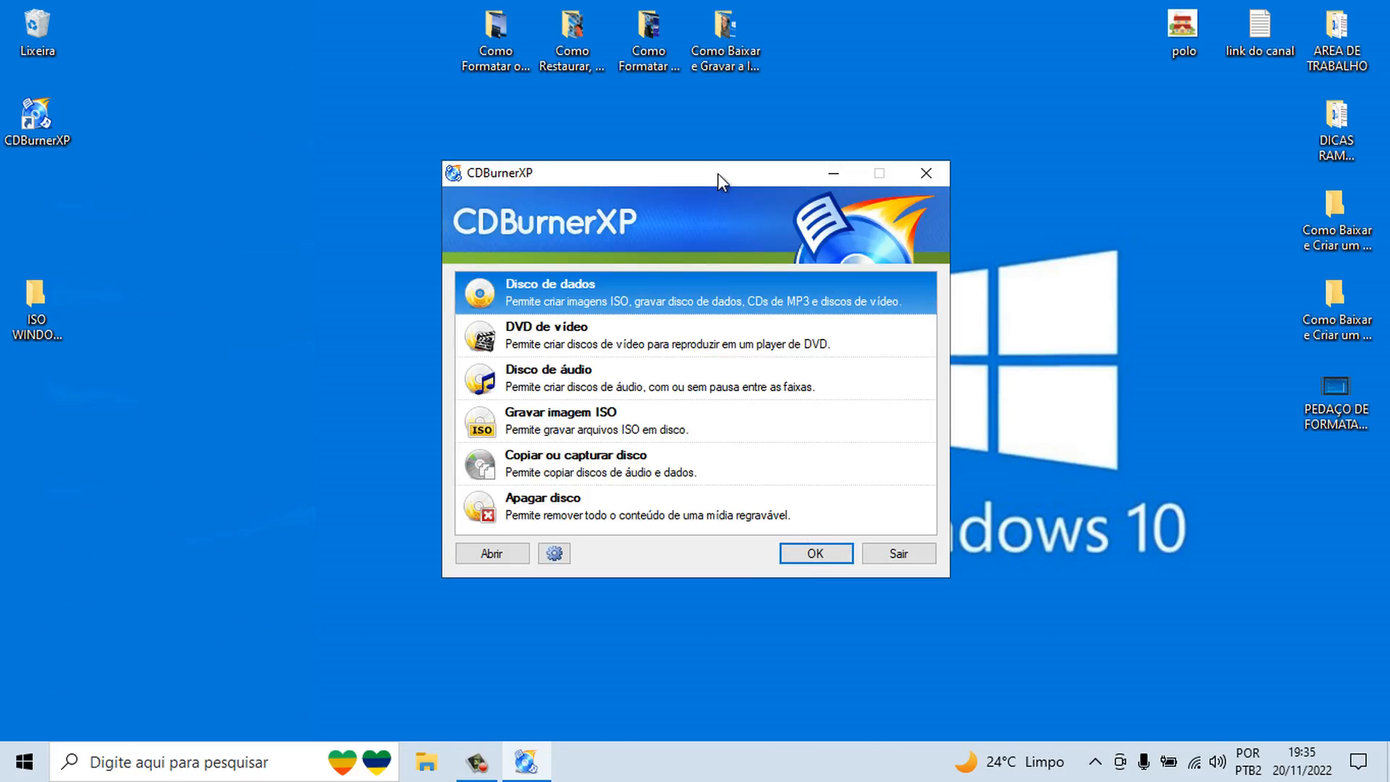
- Move the CDBurnerXP start window slightly and open the Gravar imagem ISO function
mouse_move(718, 172)
mouse_down()
mouse_move(727, 162)
mouse_move(700, 169)
mouse_up()
click(567, 414)
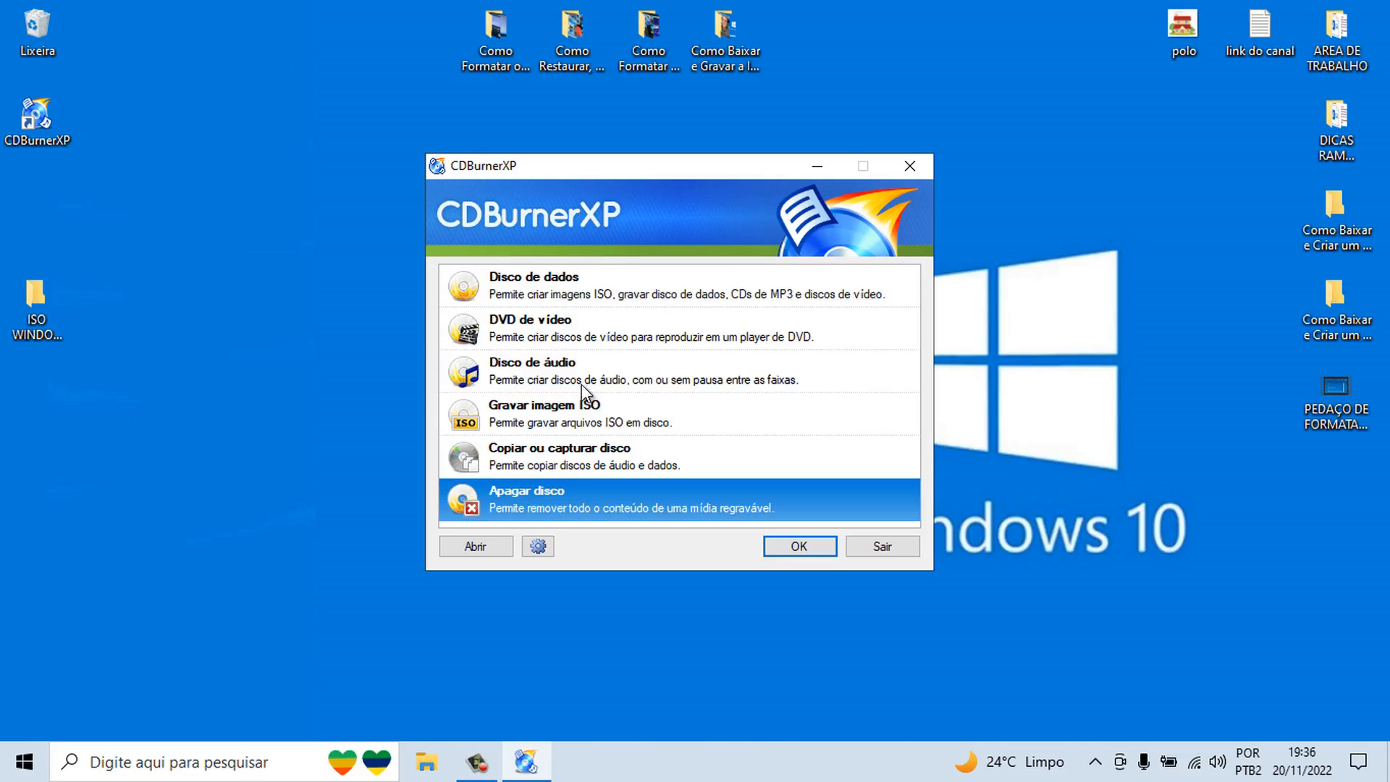
click(799, 547)
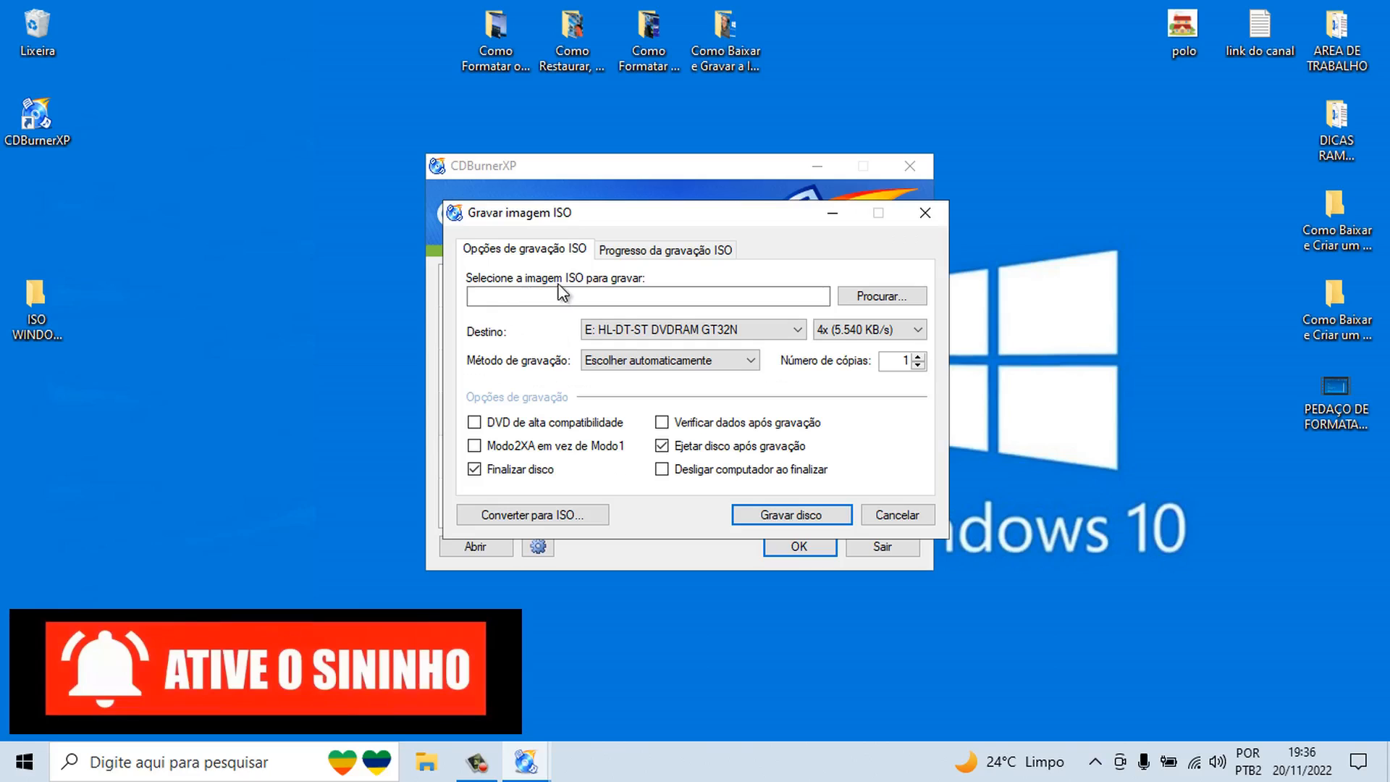
- Select the Windows ISO file from the ISO WINDOWS 10 folder on drive D: as the image to burn
click(880, 297)
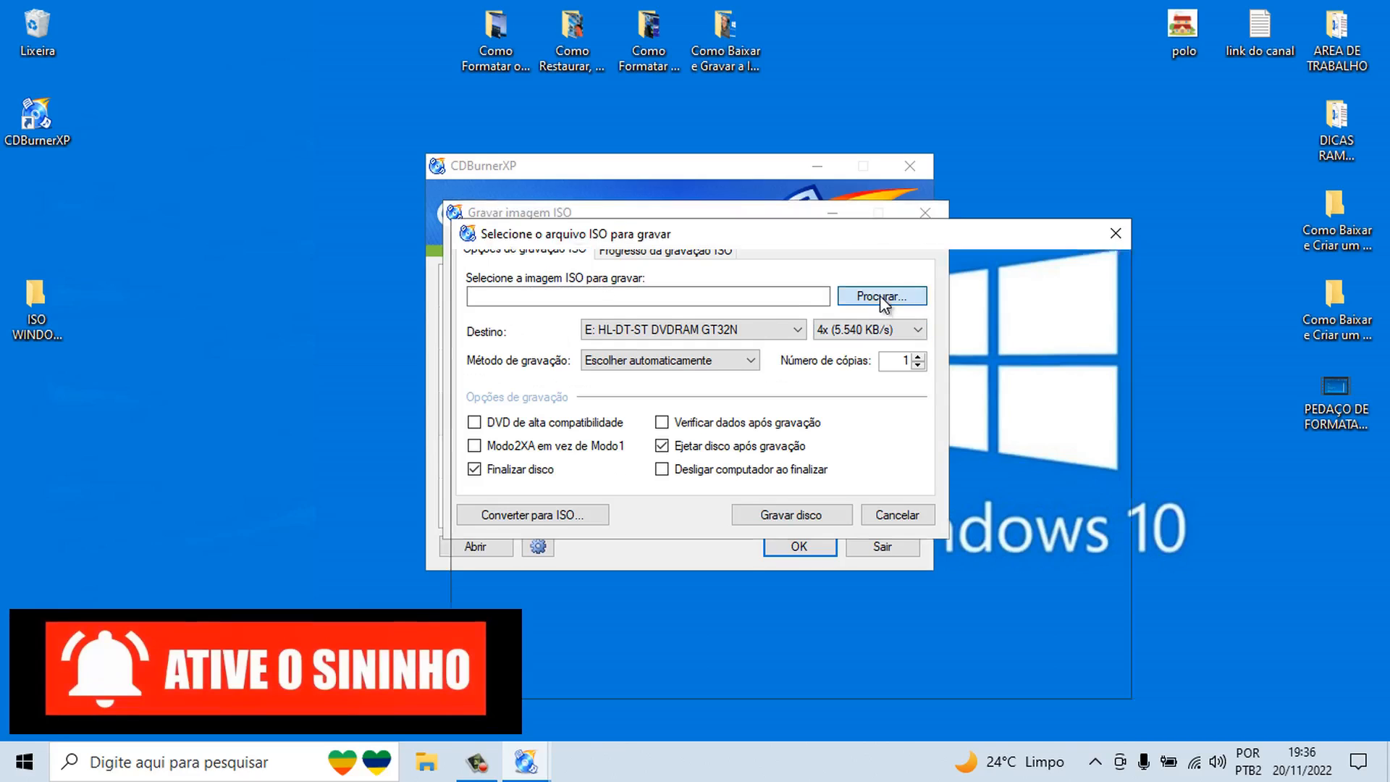
drag(601, 384, 597, 407)
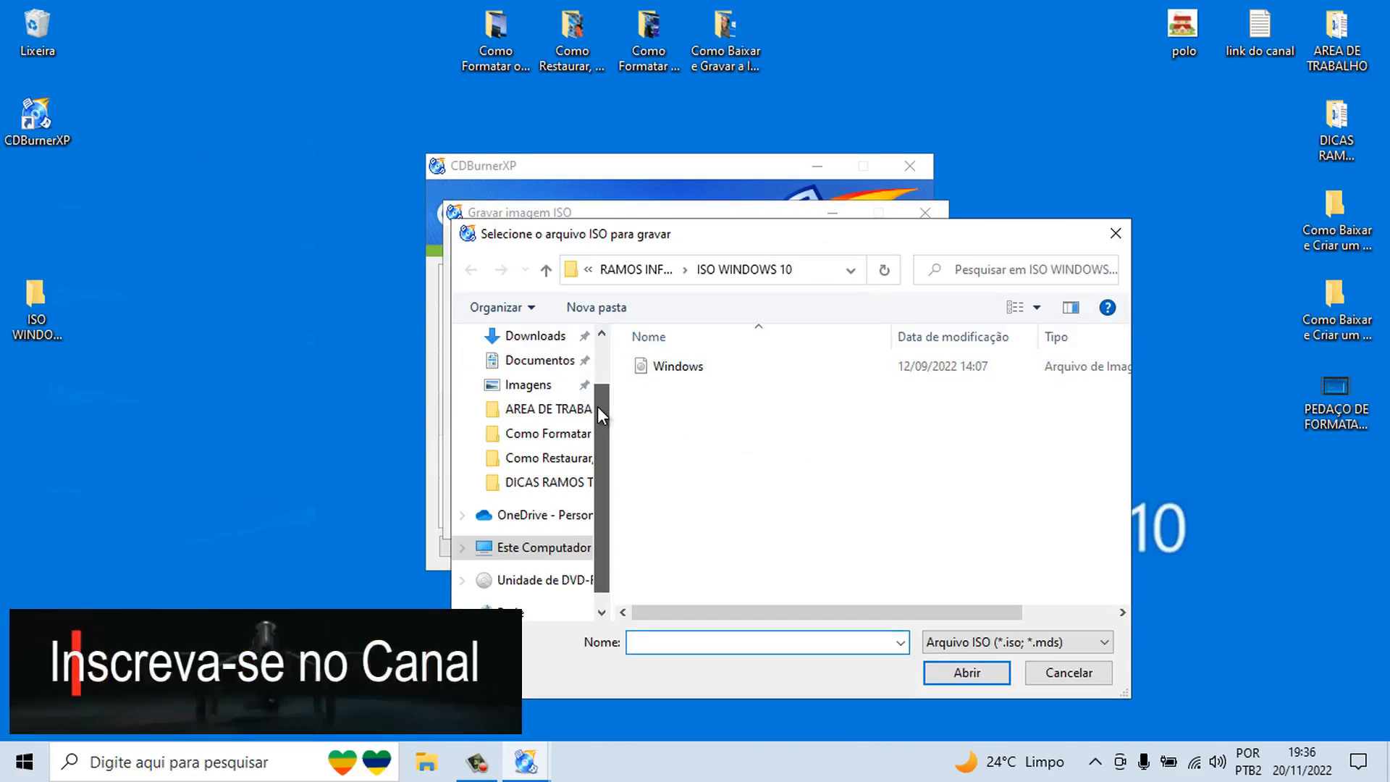
click(547, 558)
double_click(788, 594)
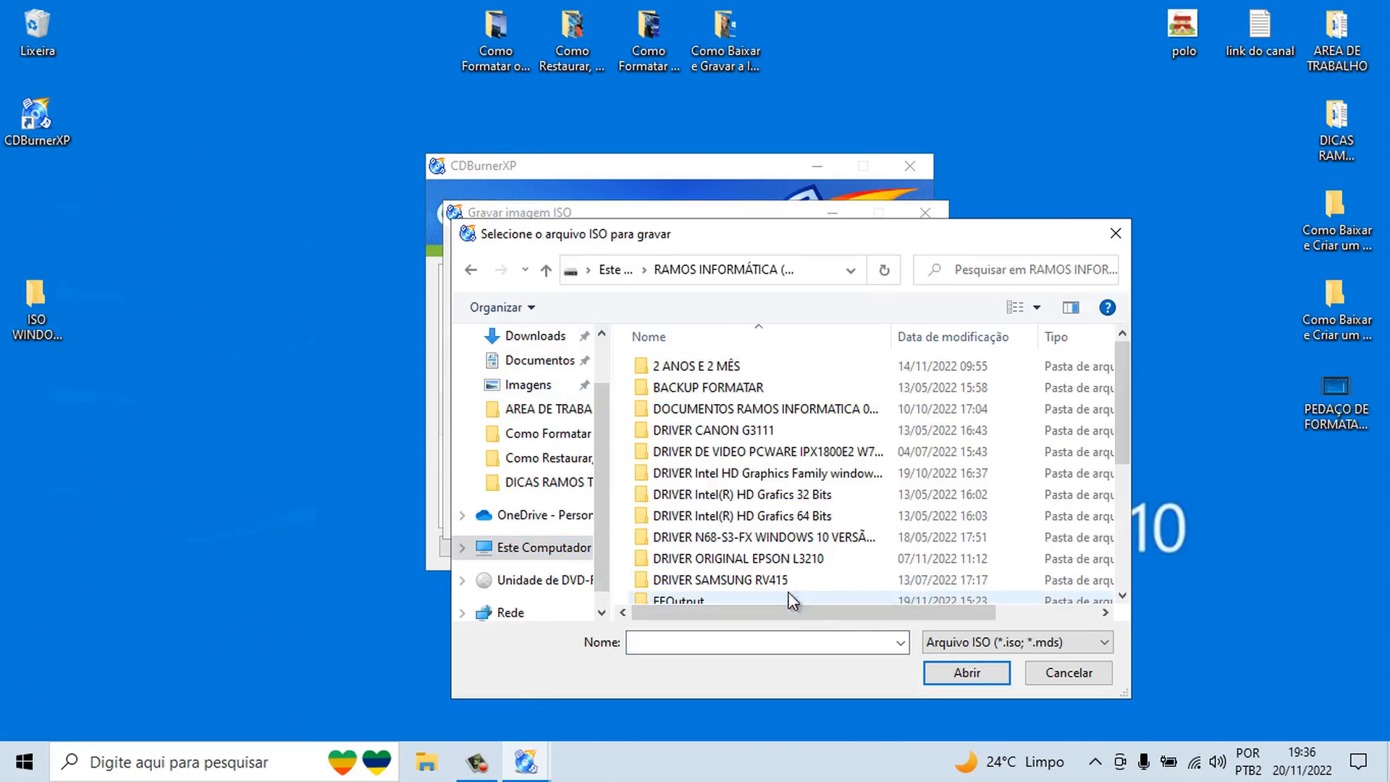
scroll(785, 497, down, 2)
scroll(807, 571, down, 1)
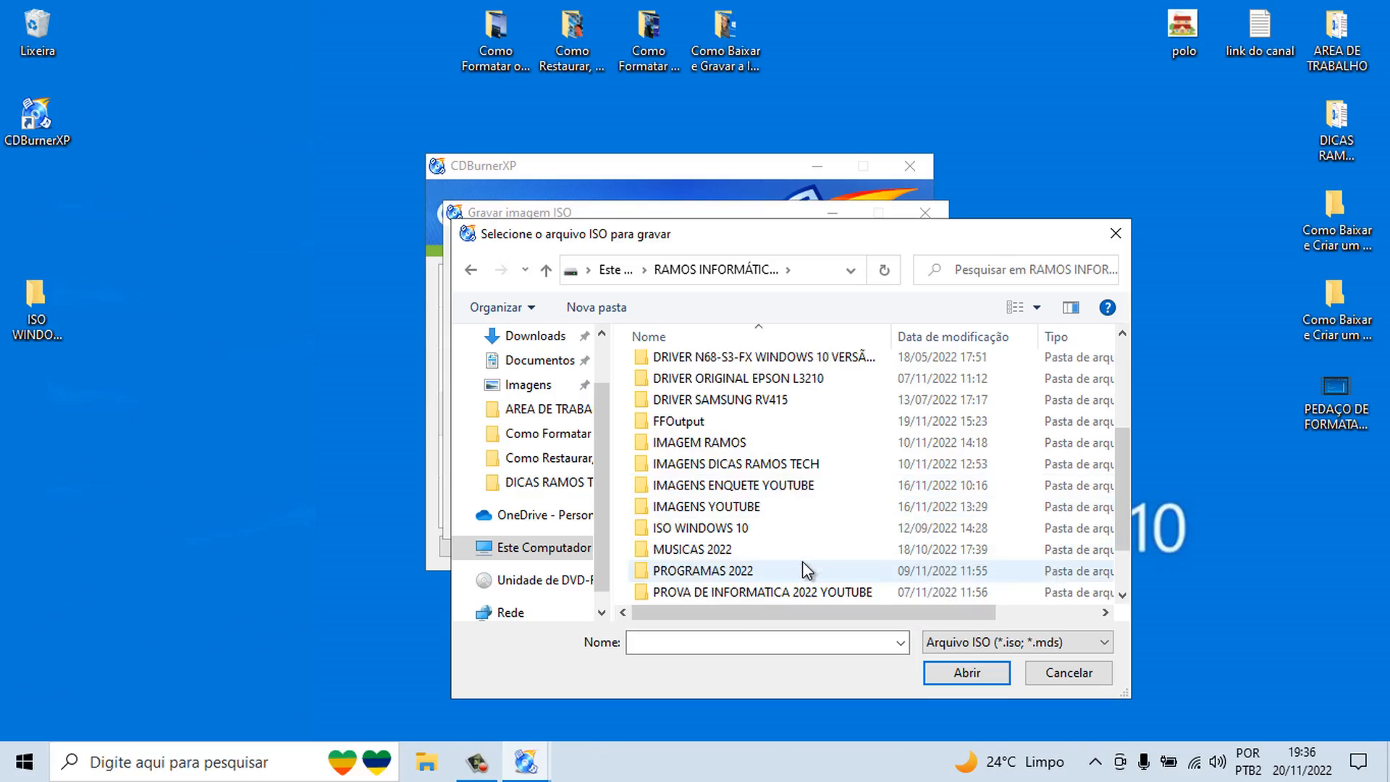
double_click(742, 531)
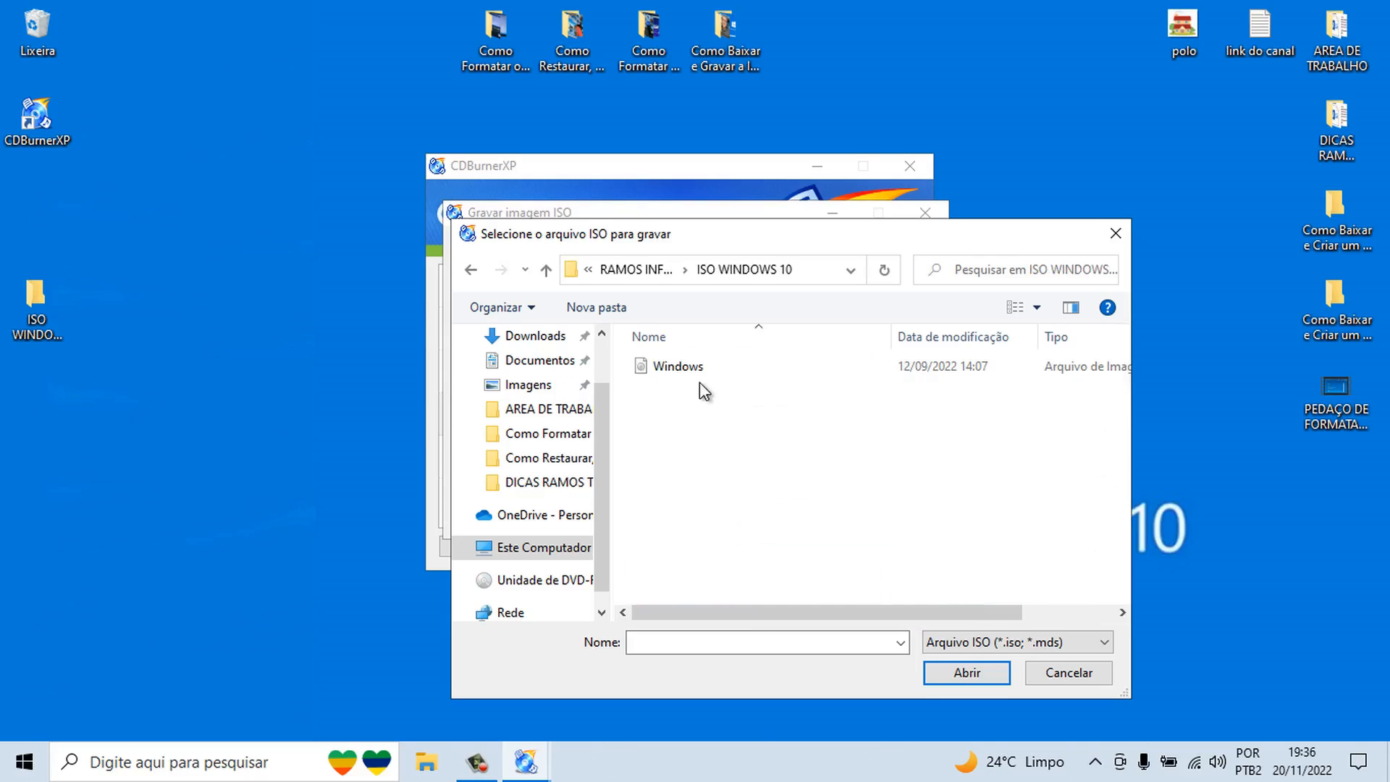
click(696, 372)
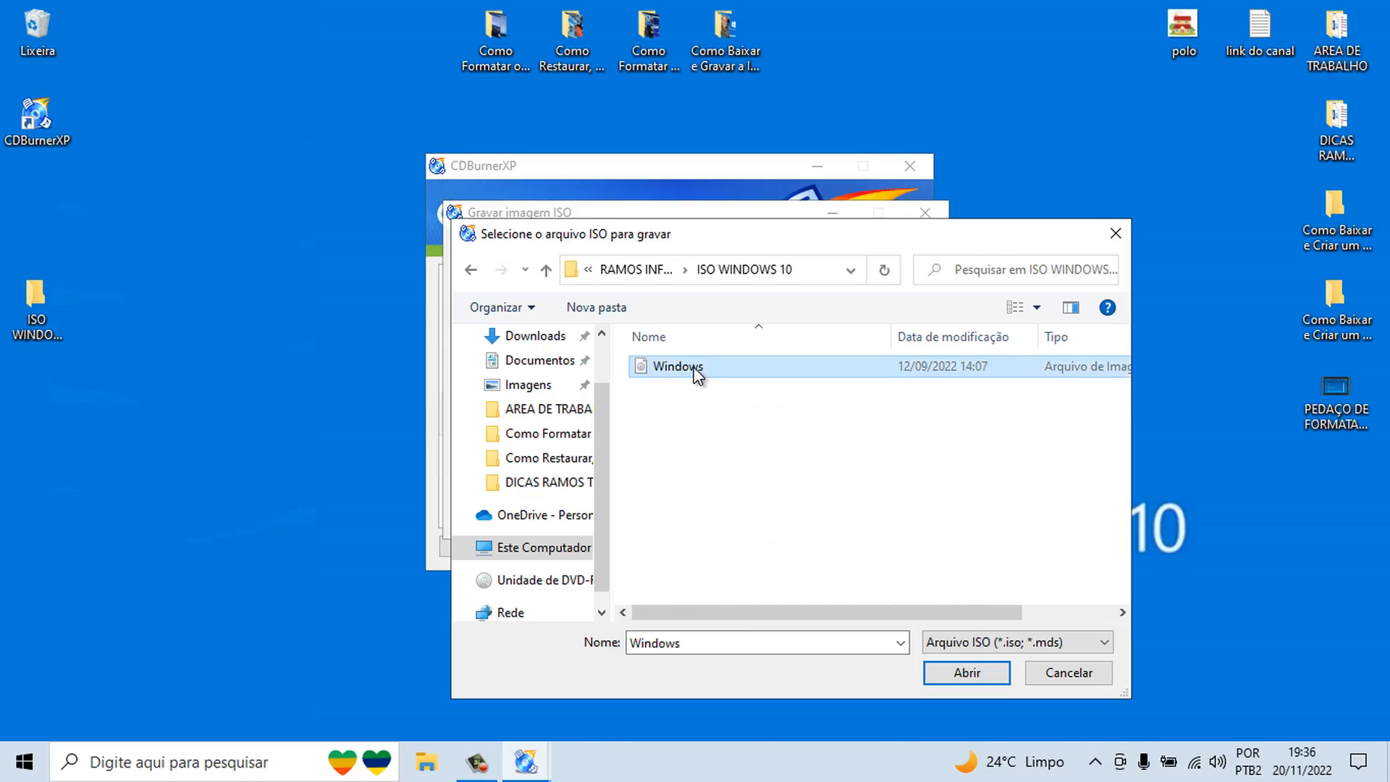
click(974, 670)
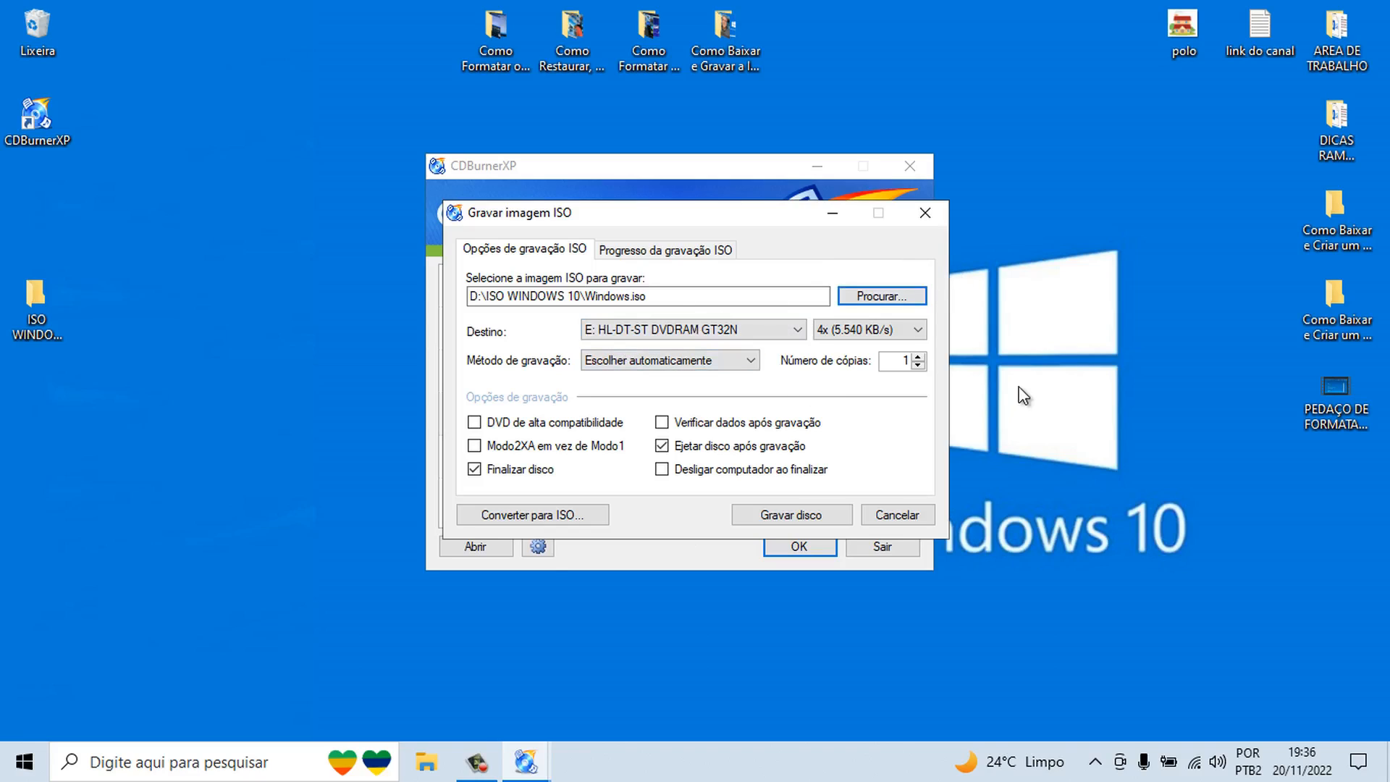
- Burn the selected ISO to the disc in drive E: at 4x speed and close the completion notice
click(792, 514)
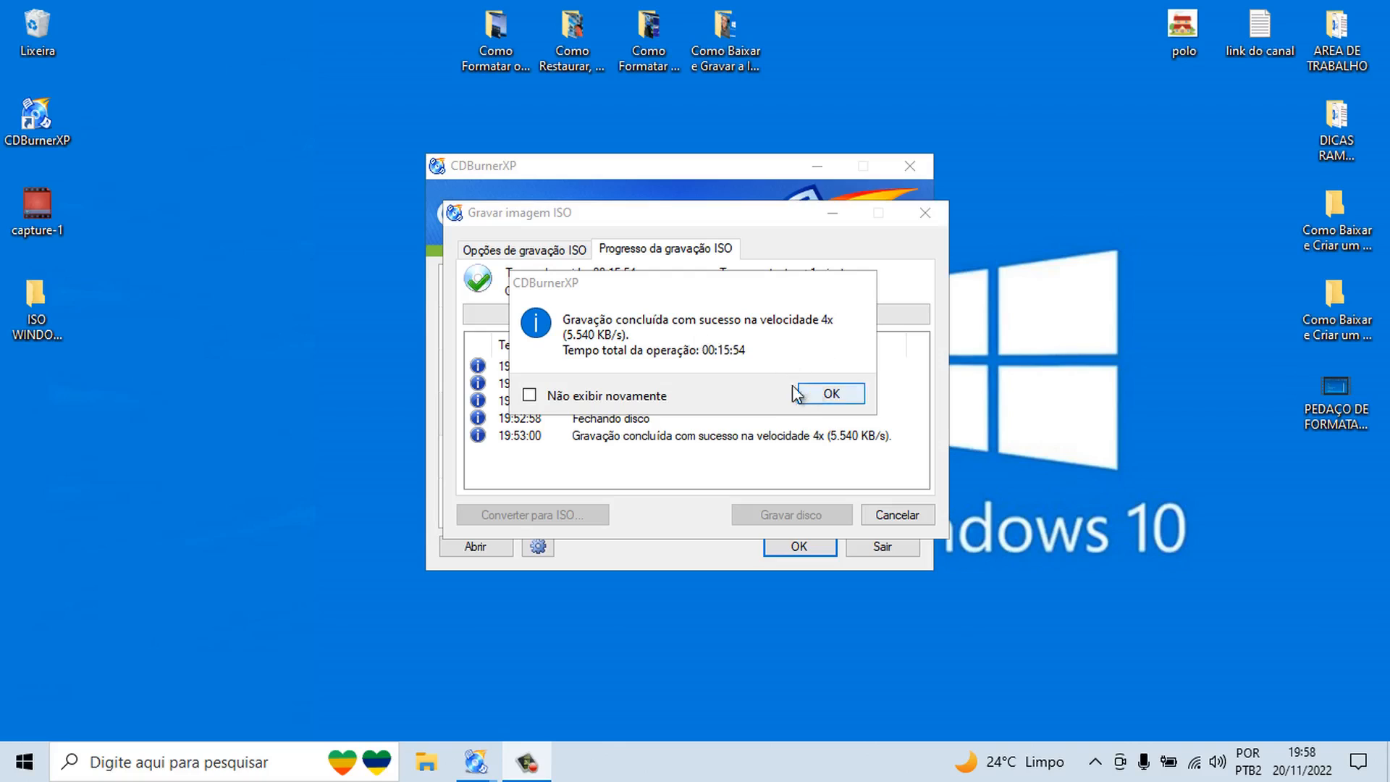
click(831, 394)
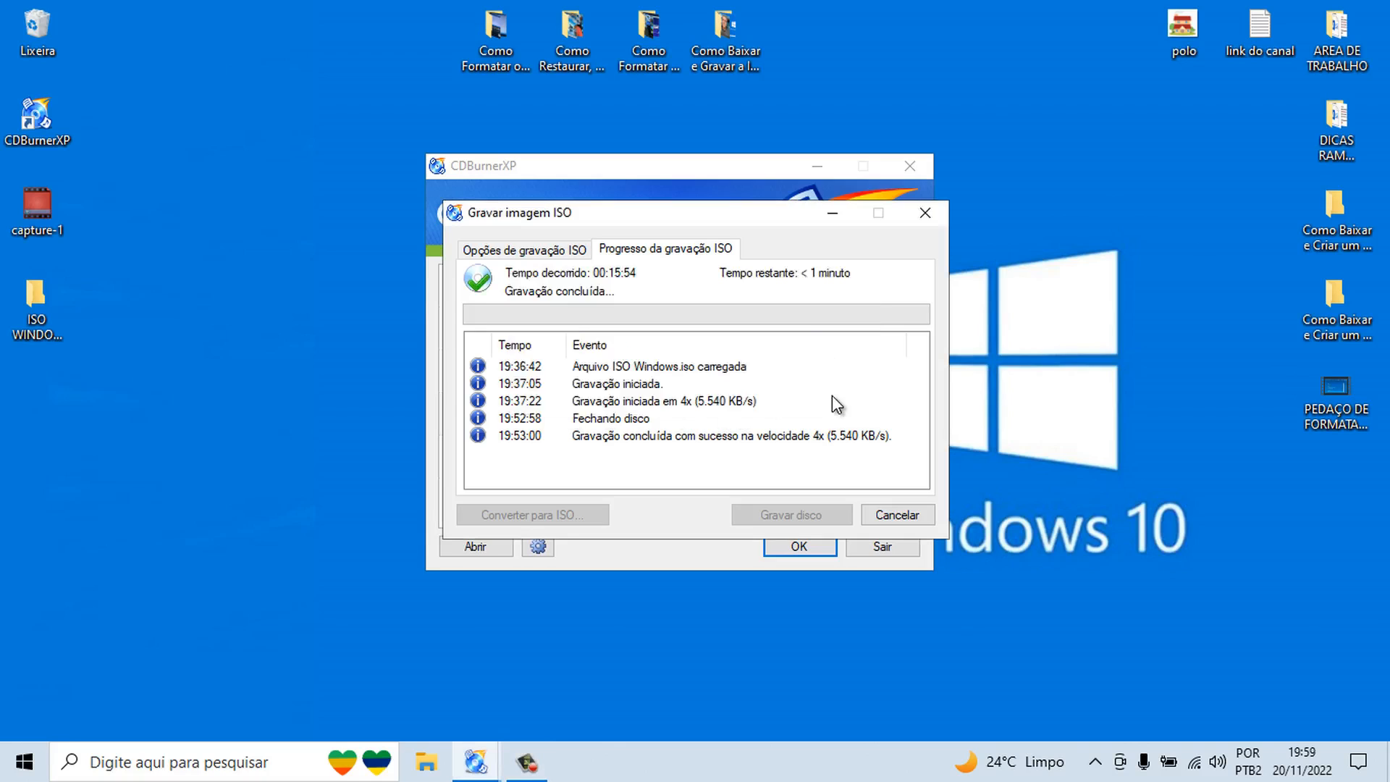